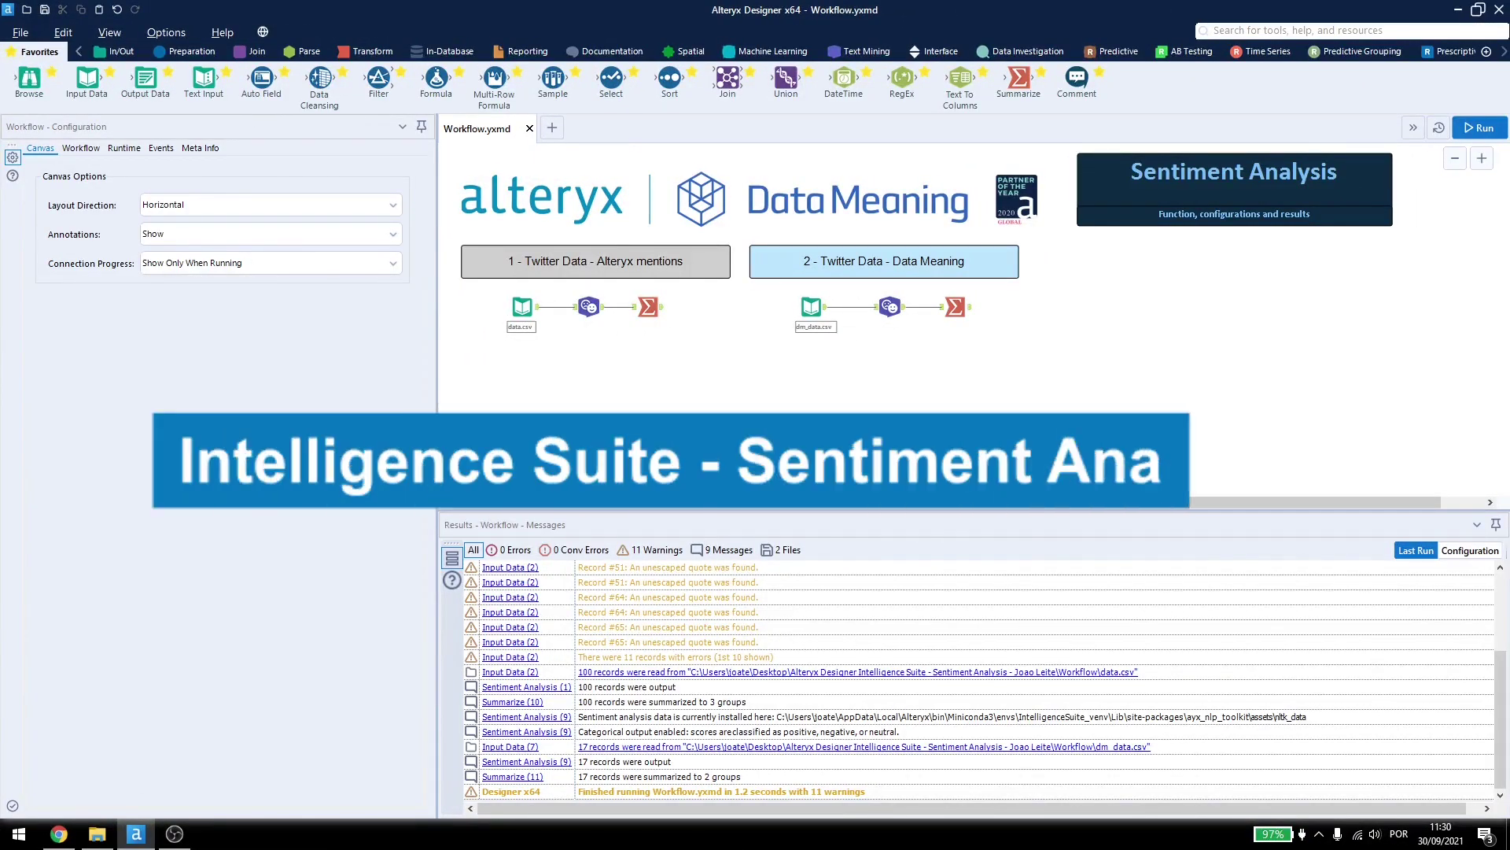
Step: Show the Text Mining tools: Sentiment Analysis, Text Pre-processing, Topic Modeling and Word Cloud
click(866, 51)
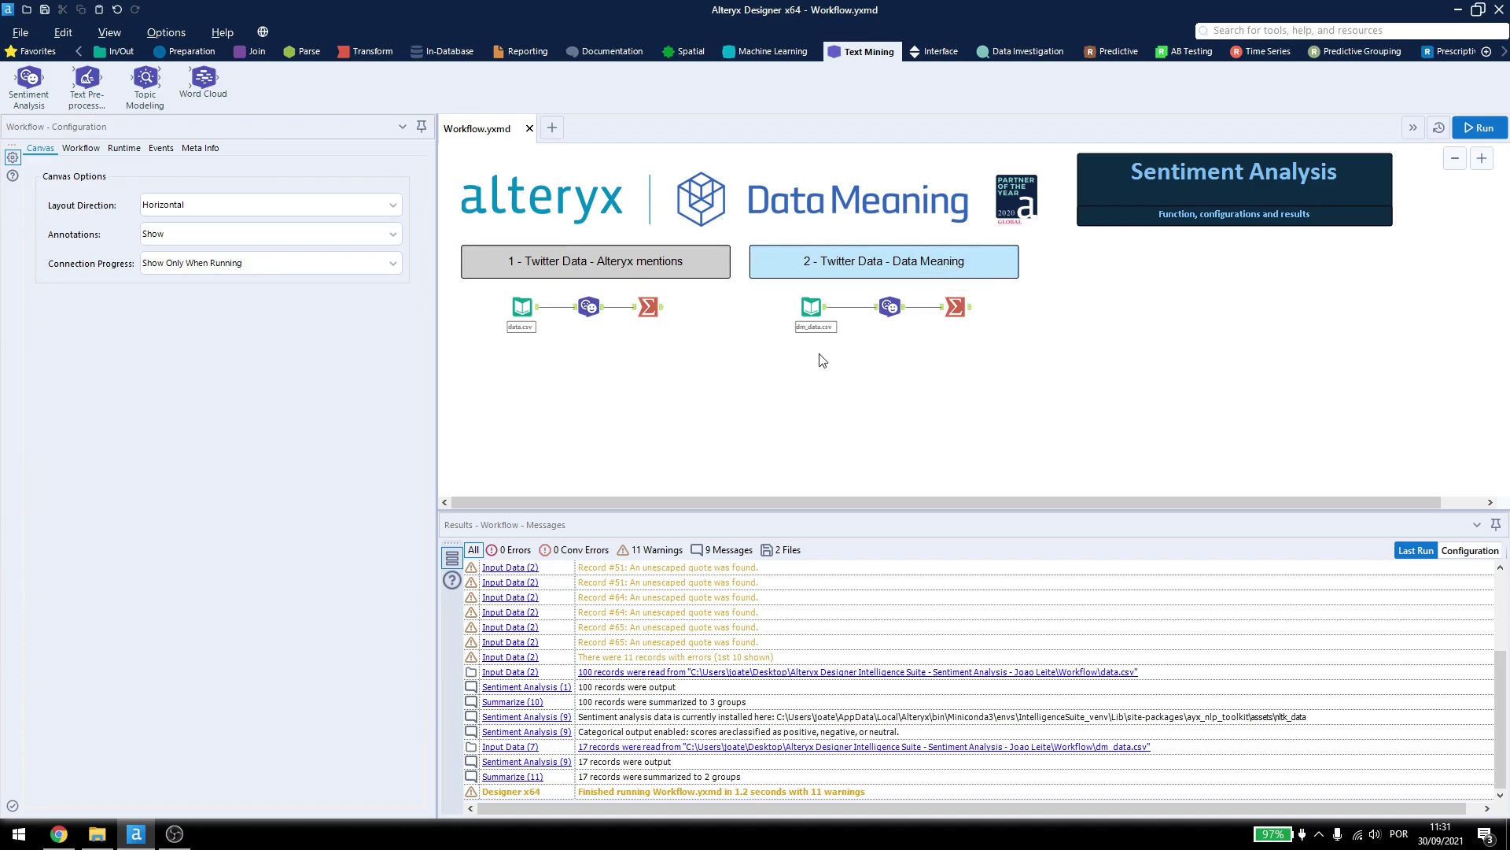
Step: Search Tweet Sentiment to CSV for 'Data' tweets, then return to Alteryx Designer
key(alt+Tab)
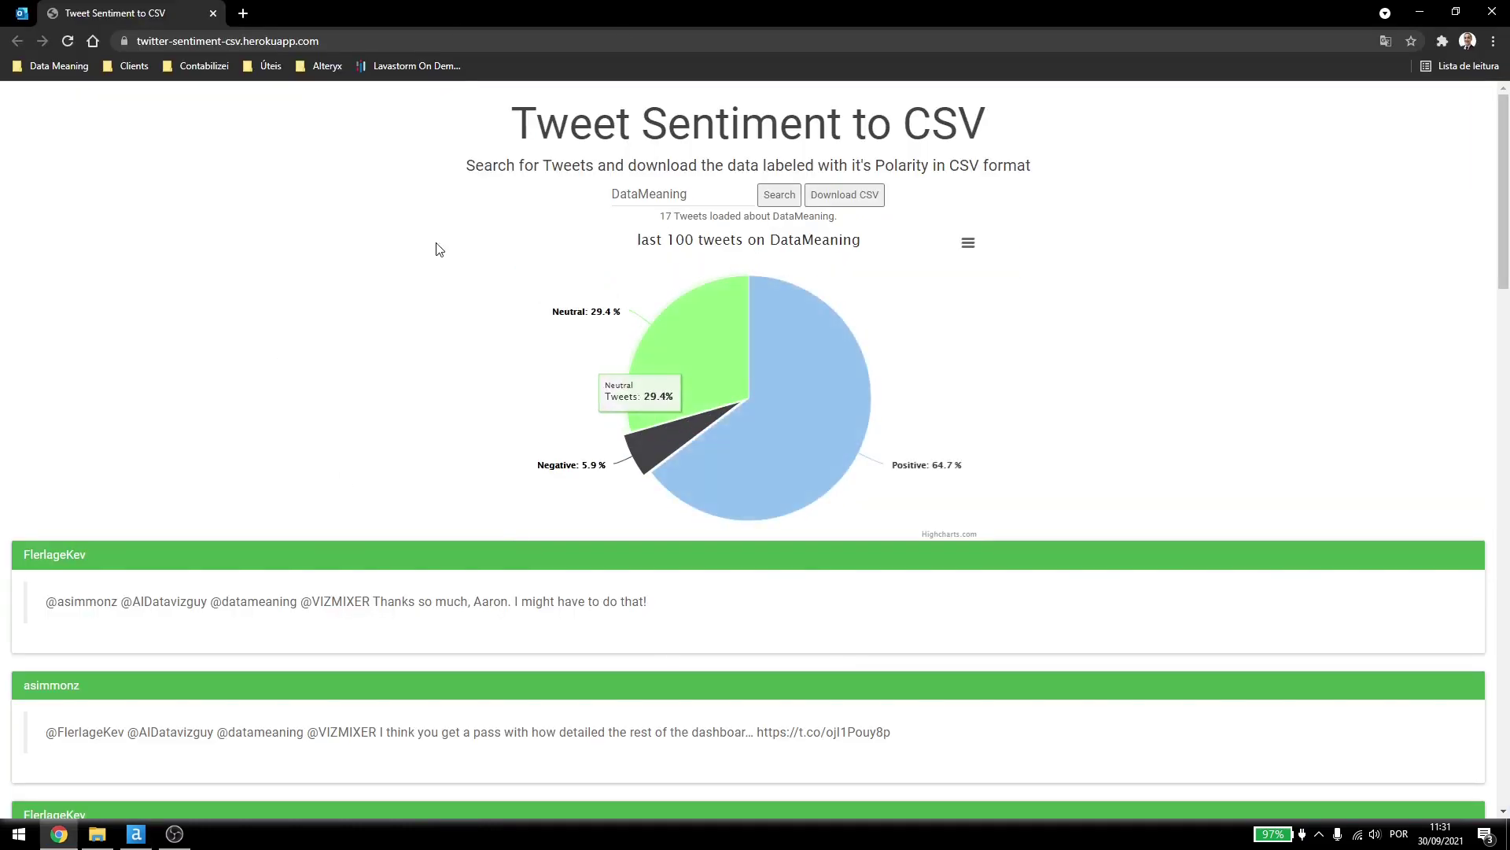
double_click(698, 195)
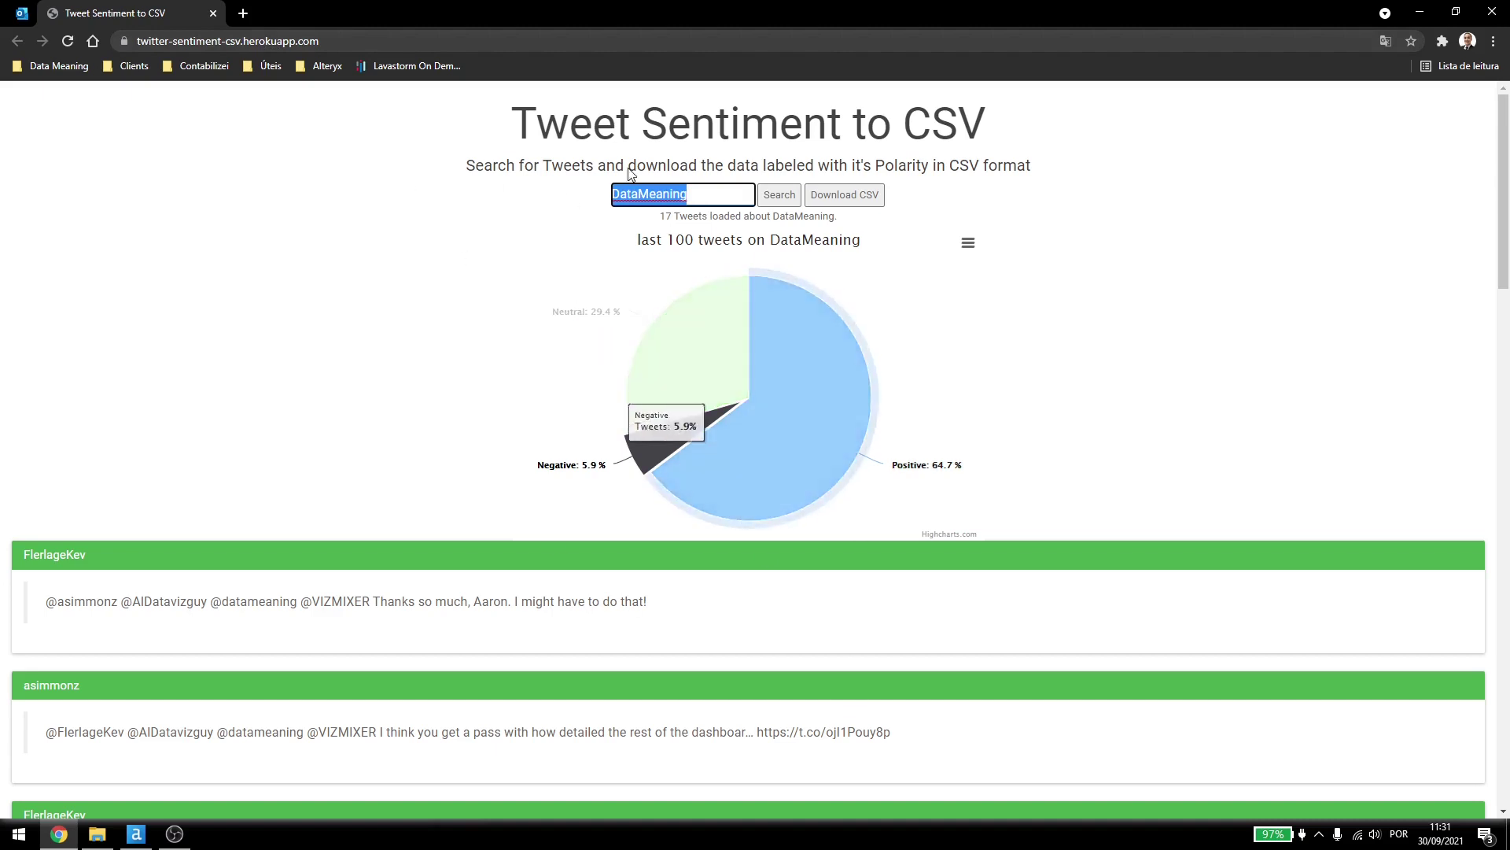
text(Data)
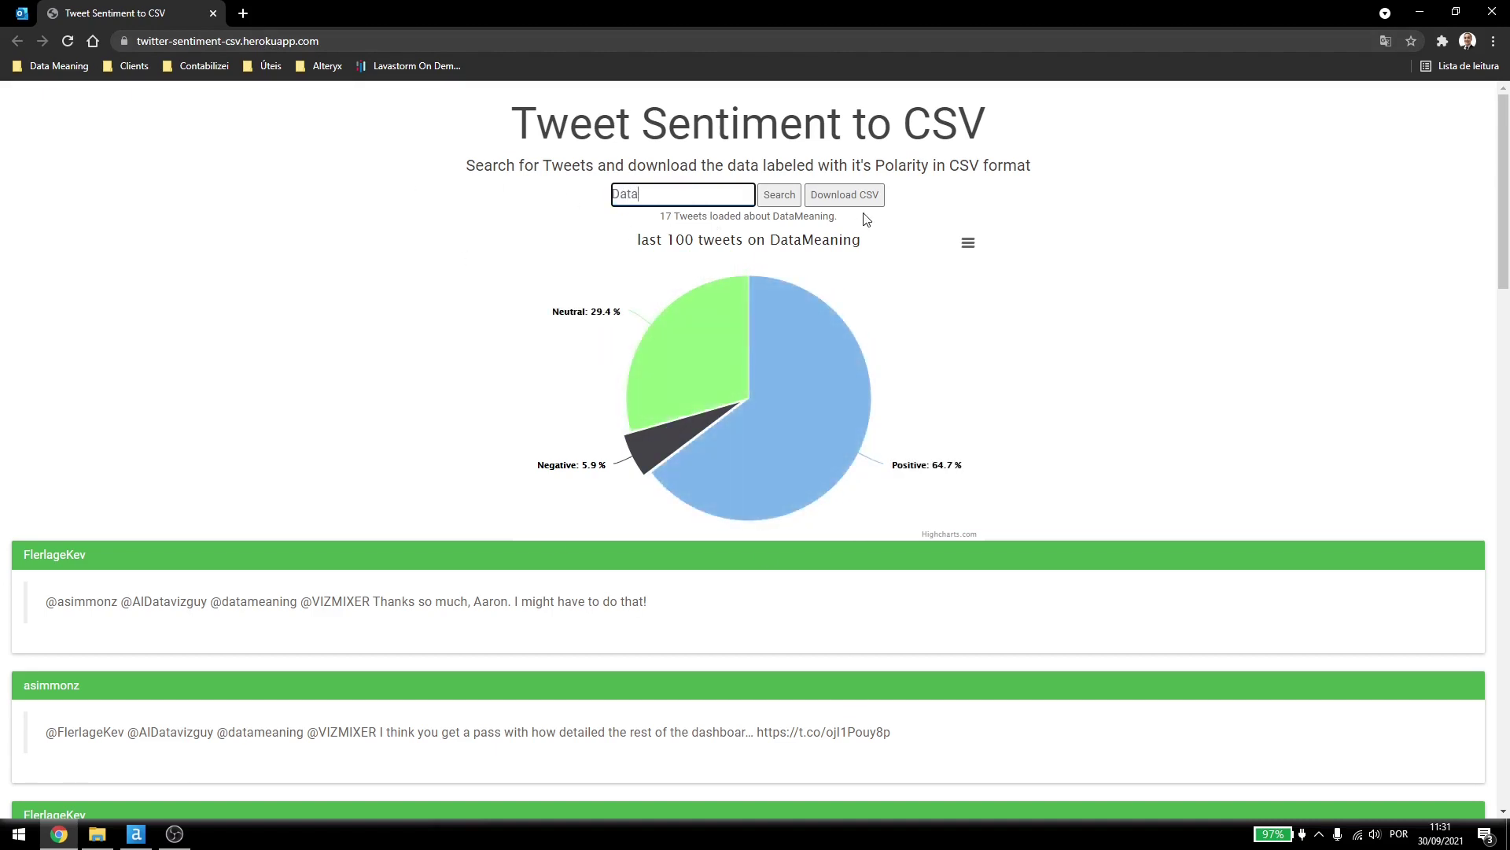
click(771, 195)
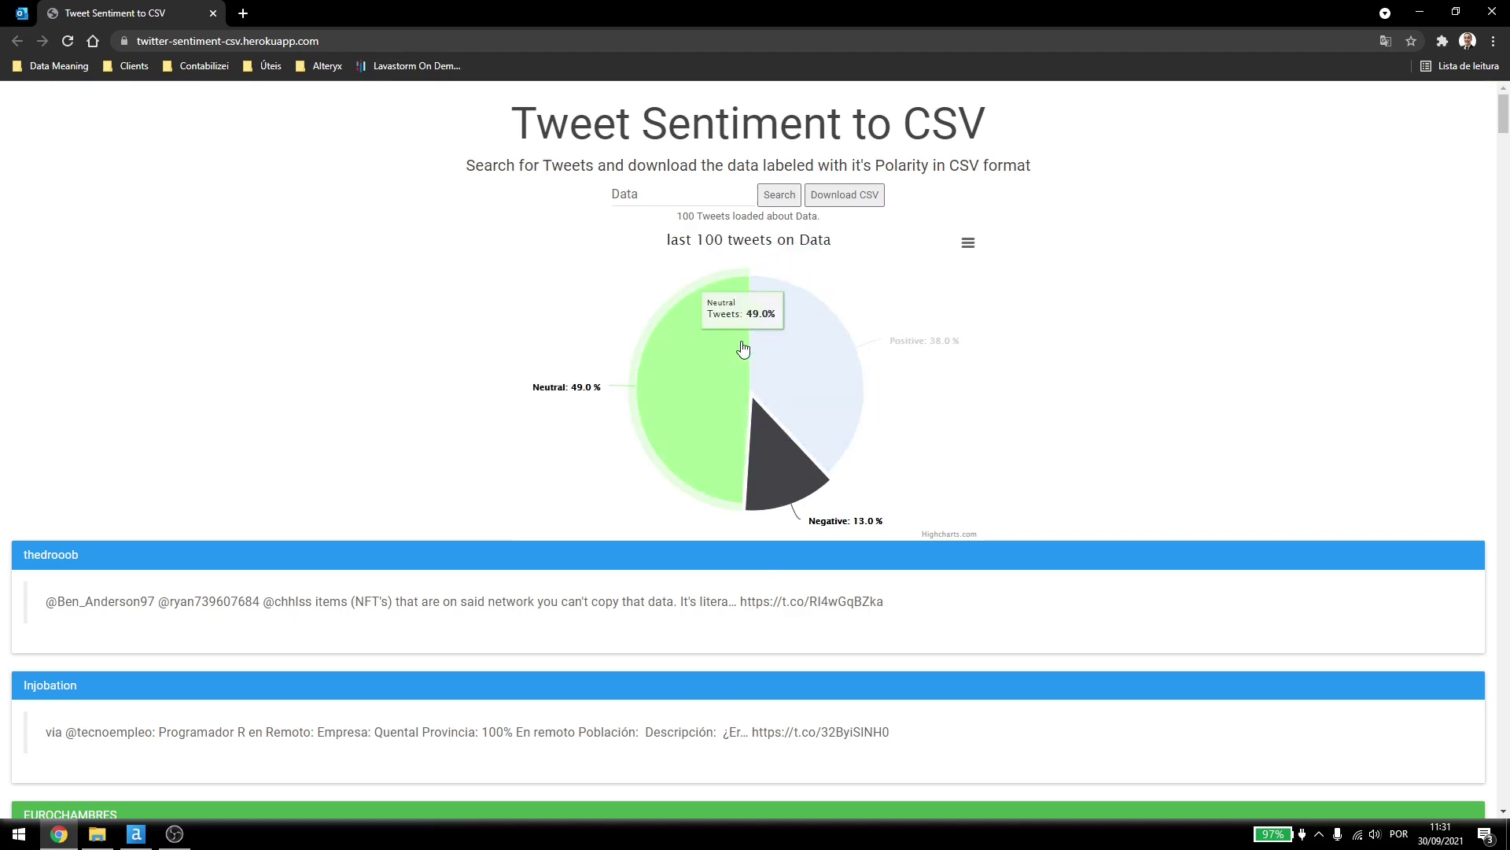
key(alt+Tab)
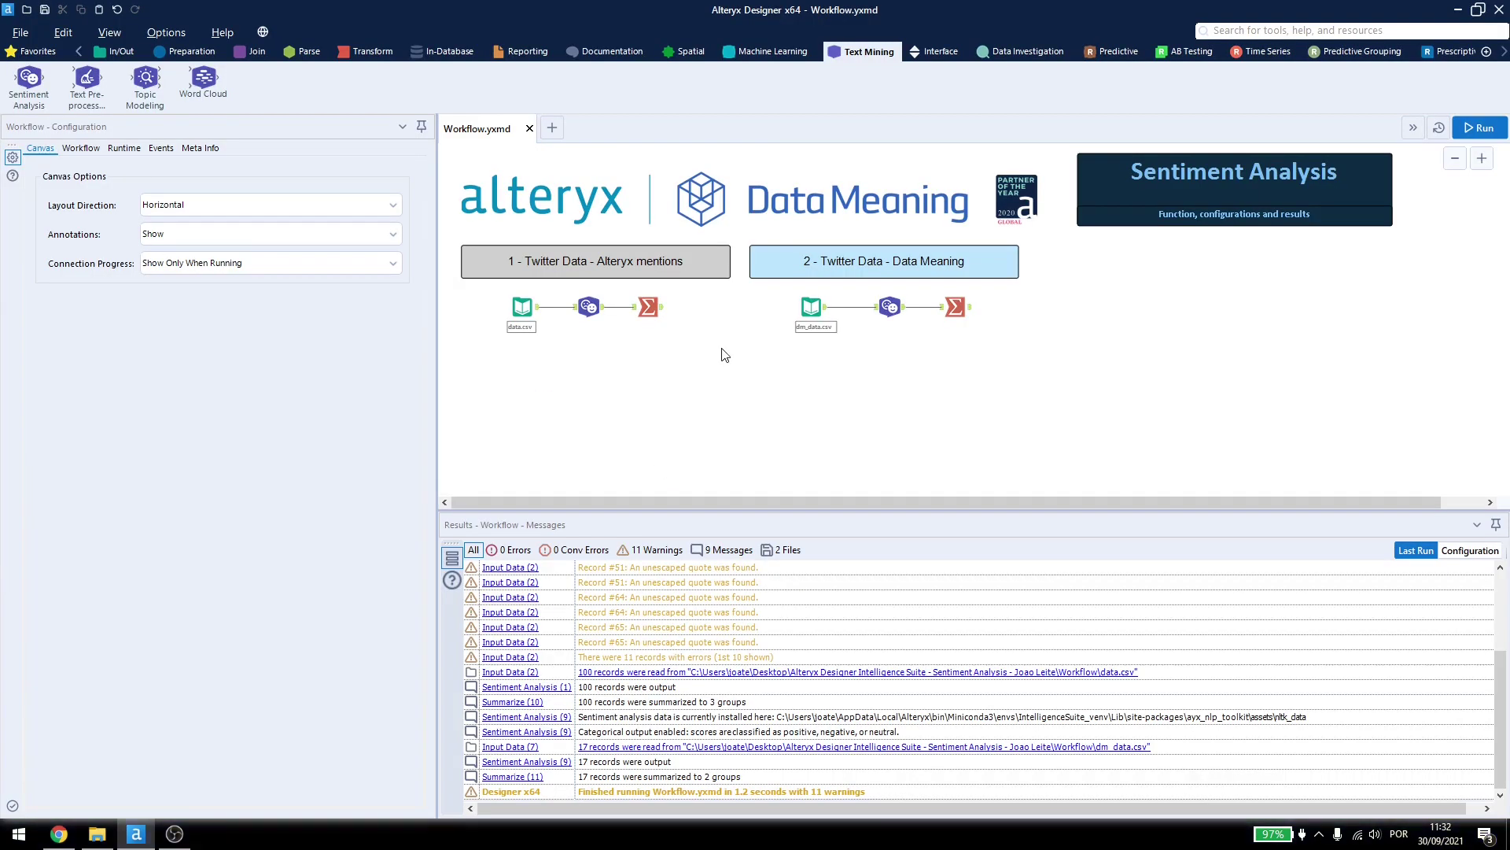
Step: Preview data.csv's 100 records, then inspect the dm_data.csv input's 17 labelled tweets
click(522, 303)
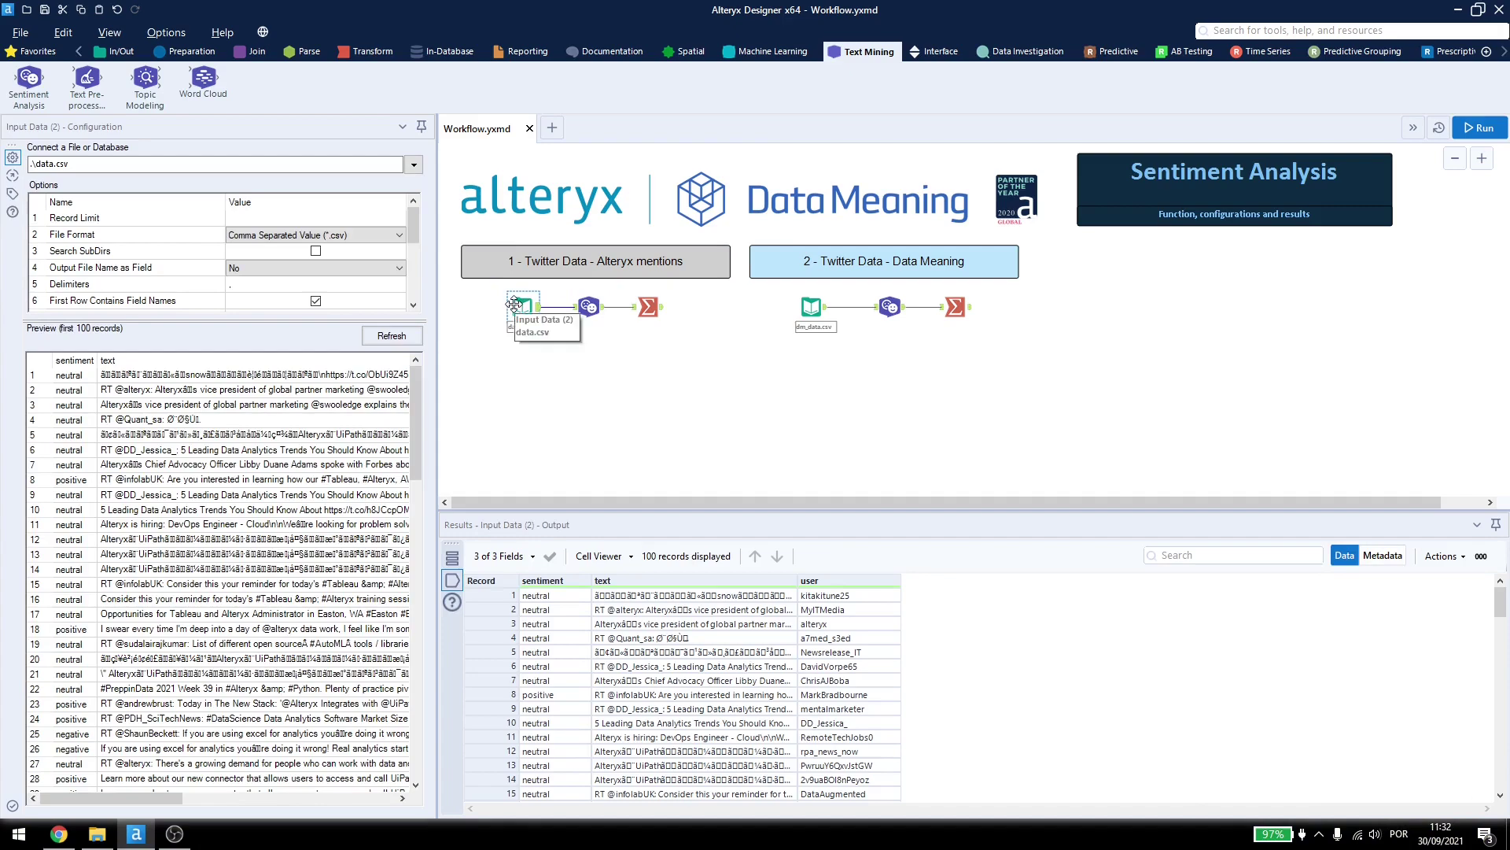
scroll(289, 435, down, 15)
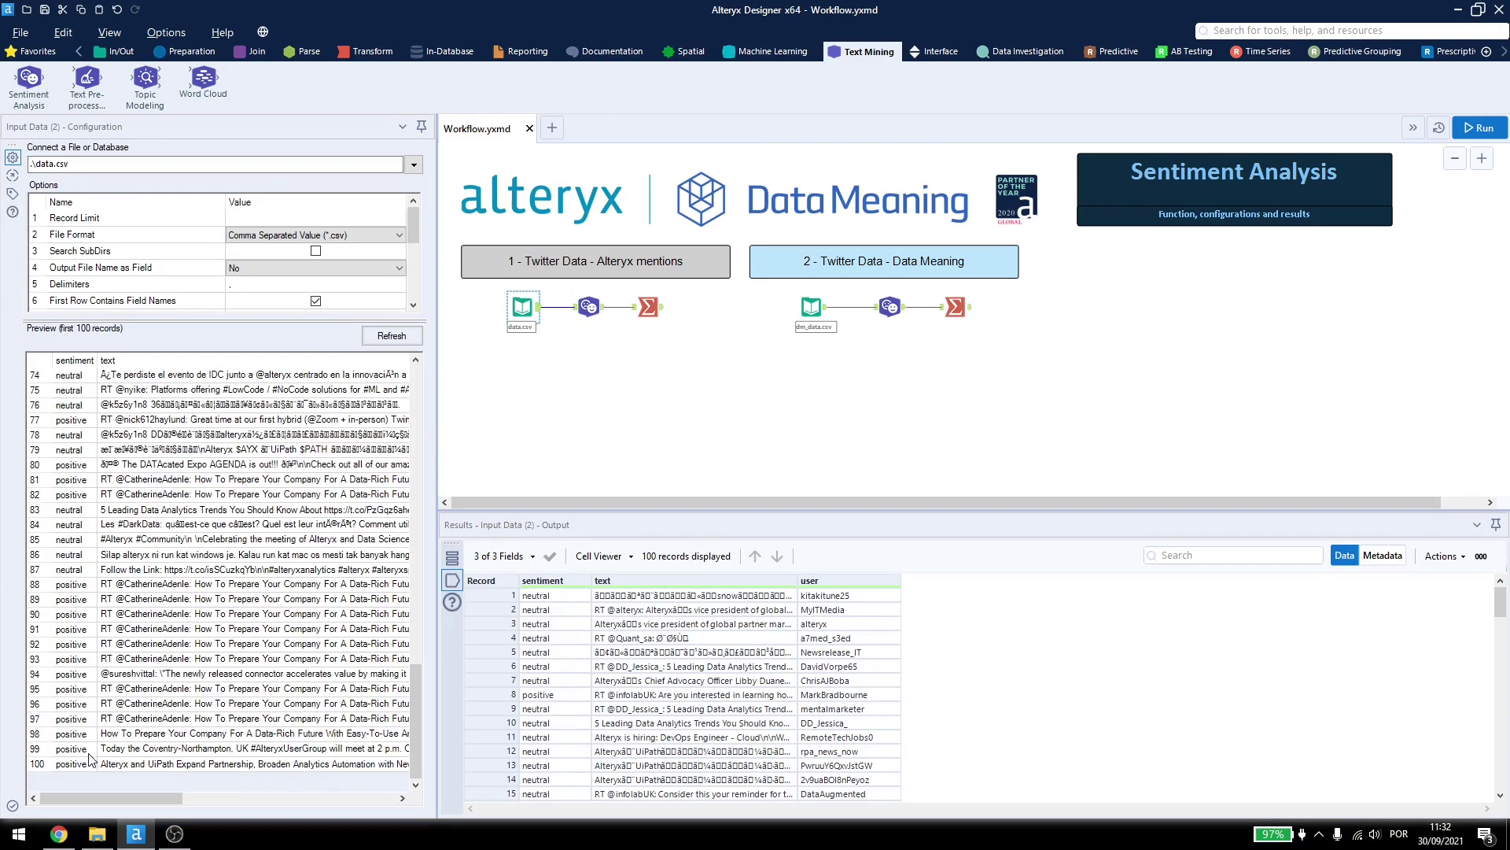
click(821, 334)
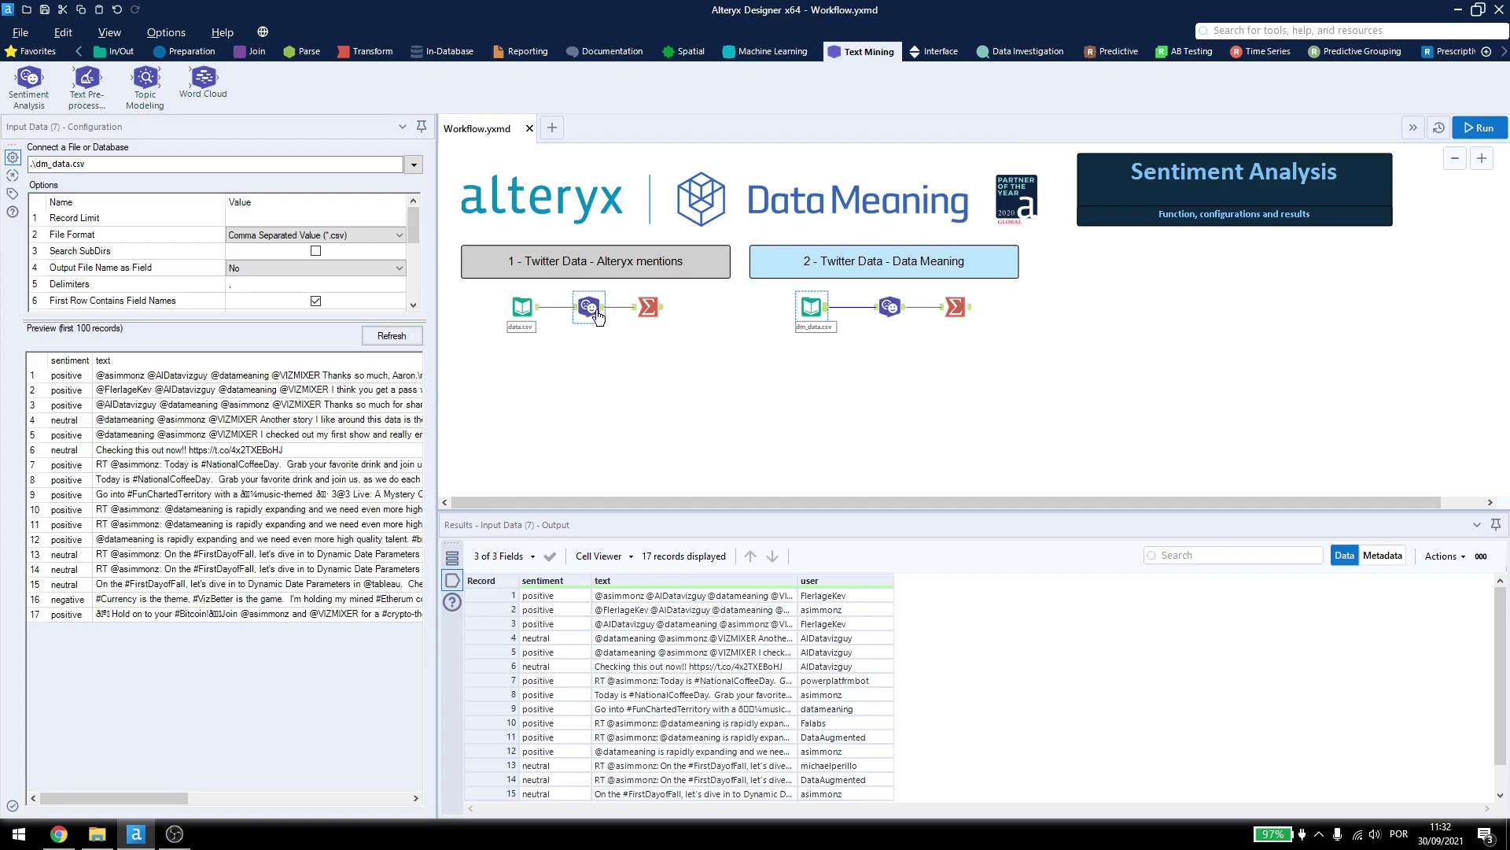
Step: Inspect the first Sentiment Analysis tool's language and algorithm options (English, VADER)
click(588, 307)
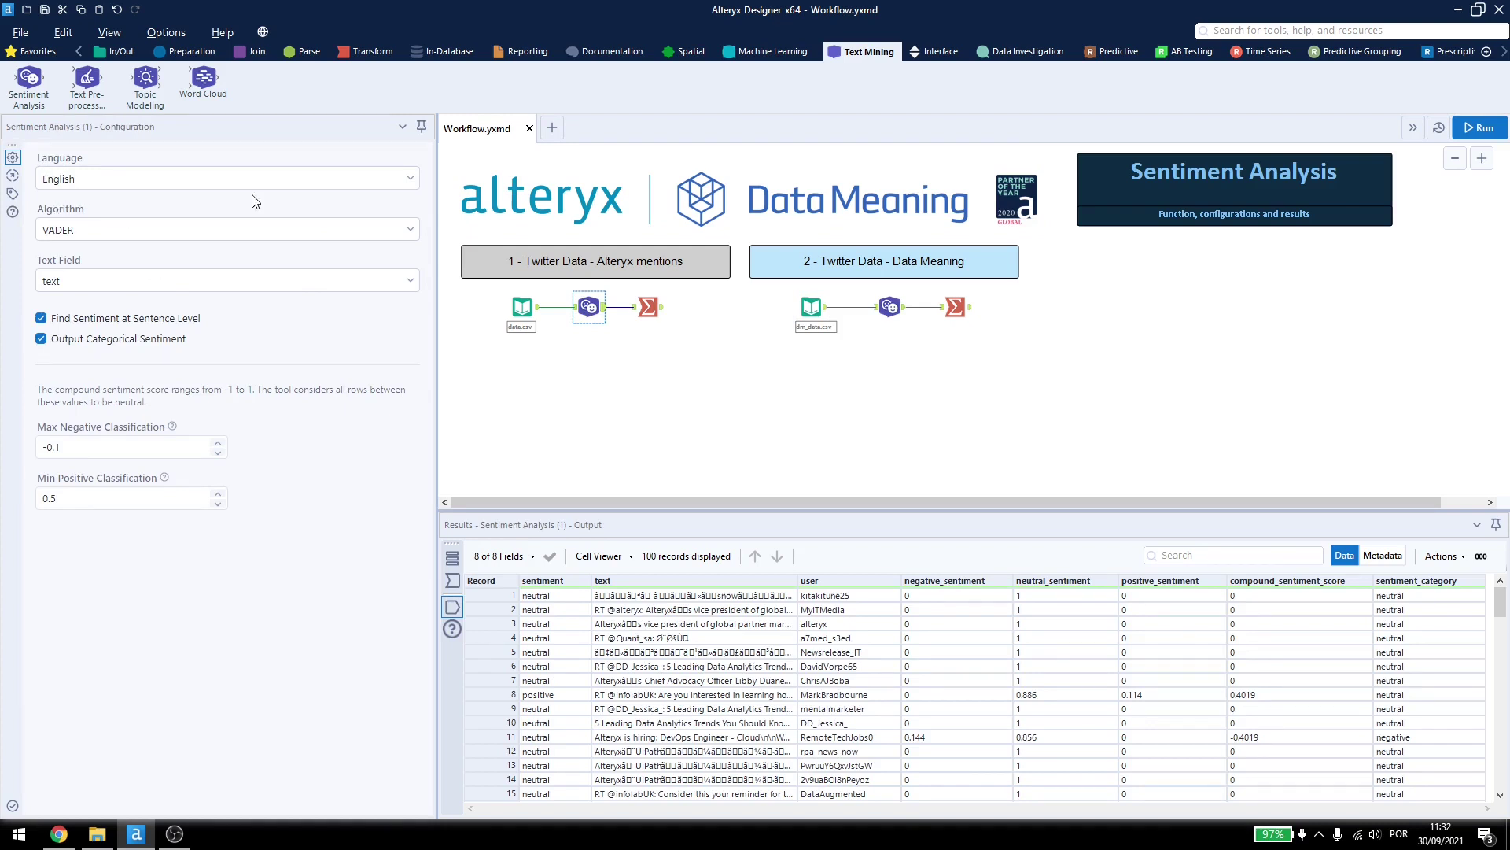
click(409, 179)
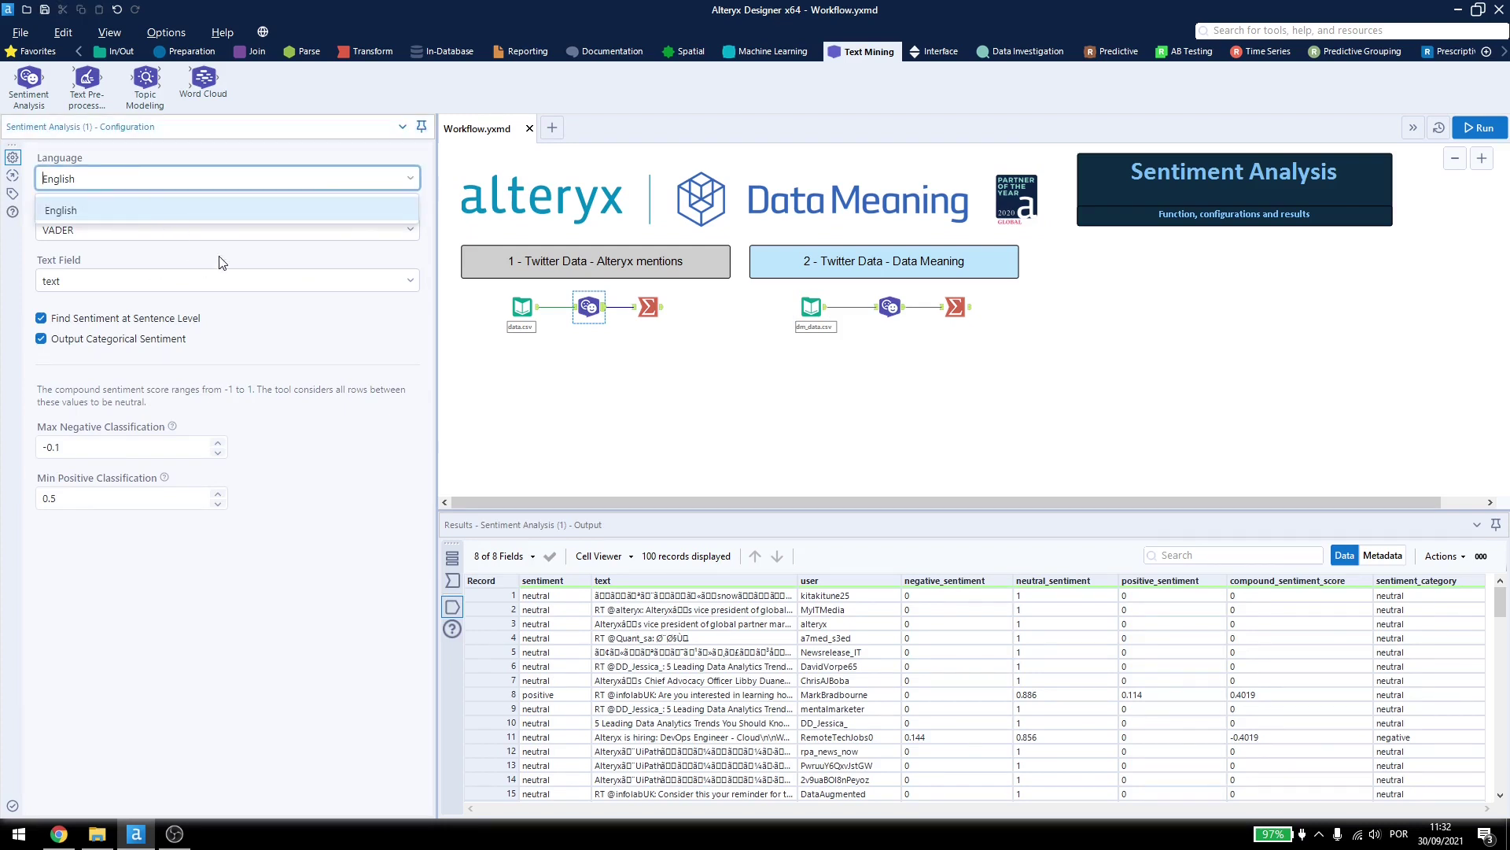
click(410, 230)
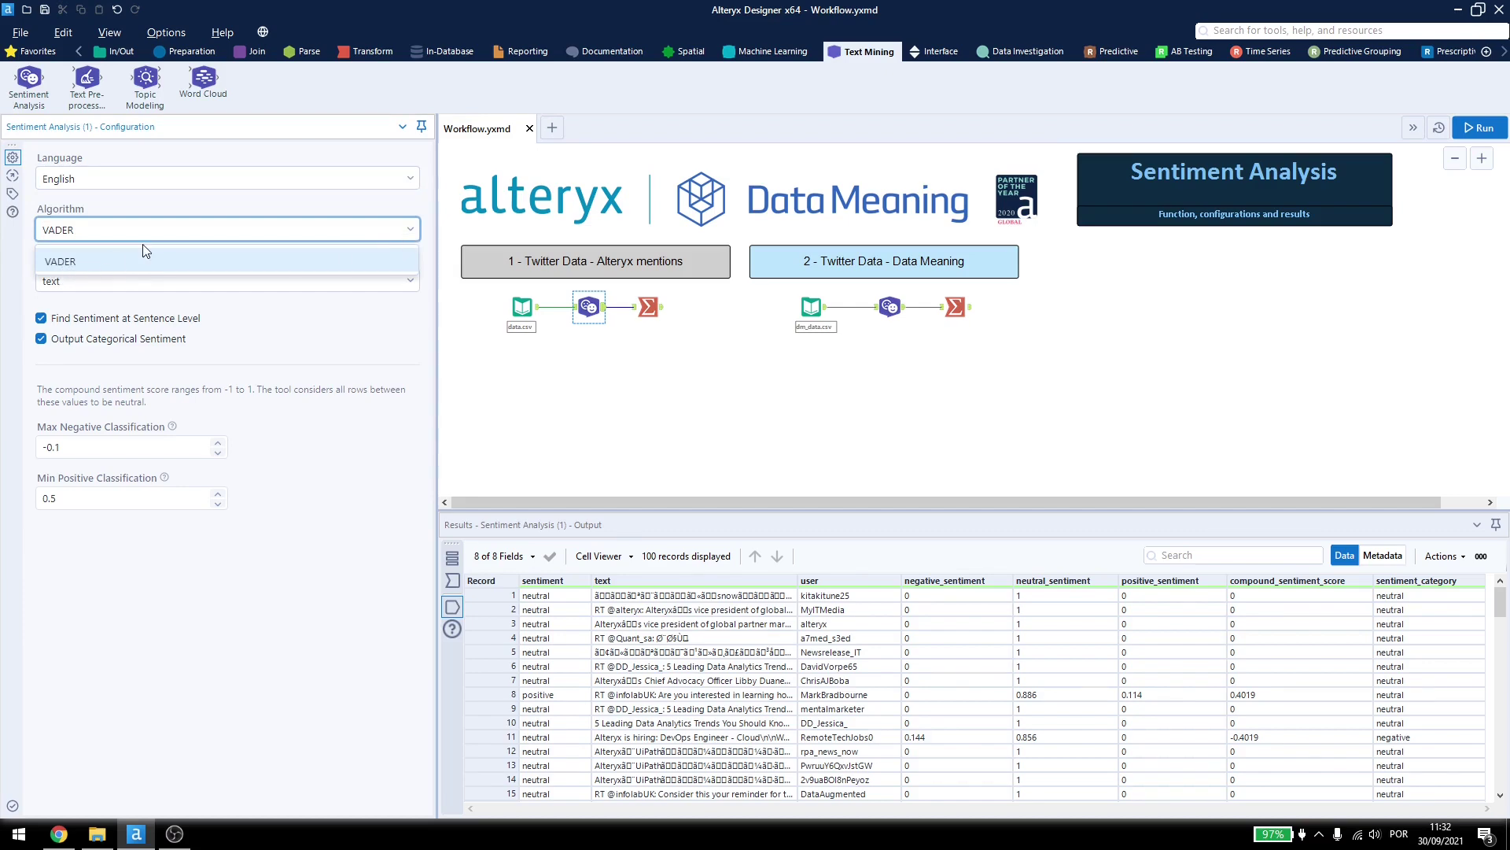
Step: Read the Sentiment Analysis help on VADER and classification thresholds, then return to Designer
click(13, 212)
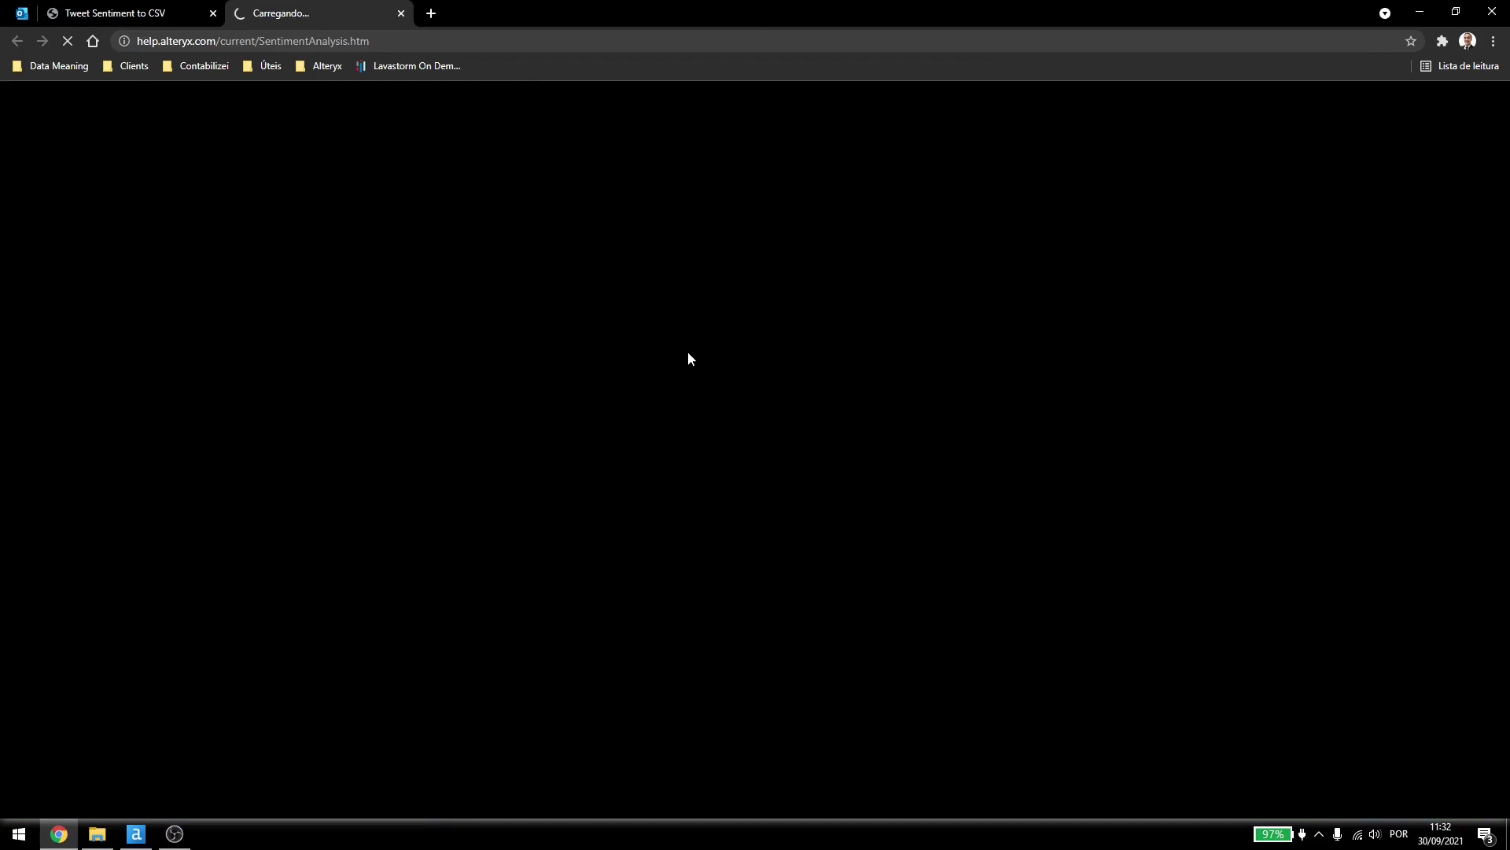
scroll(709, 396, down, 9)
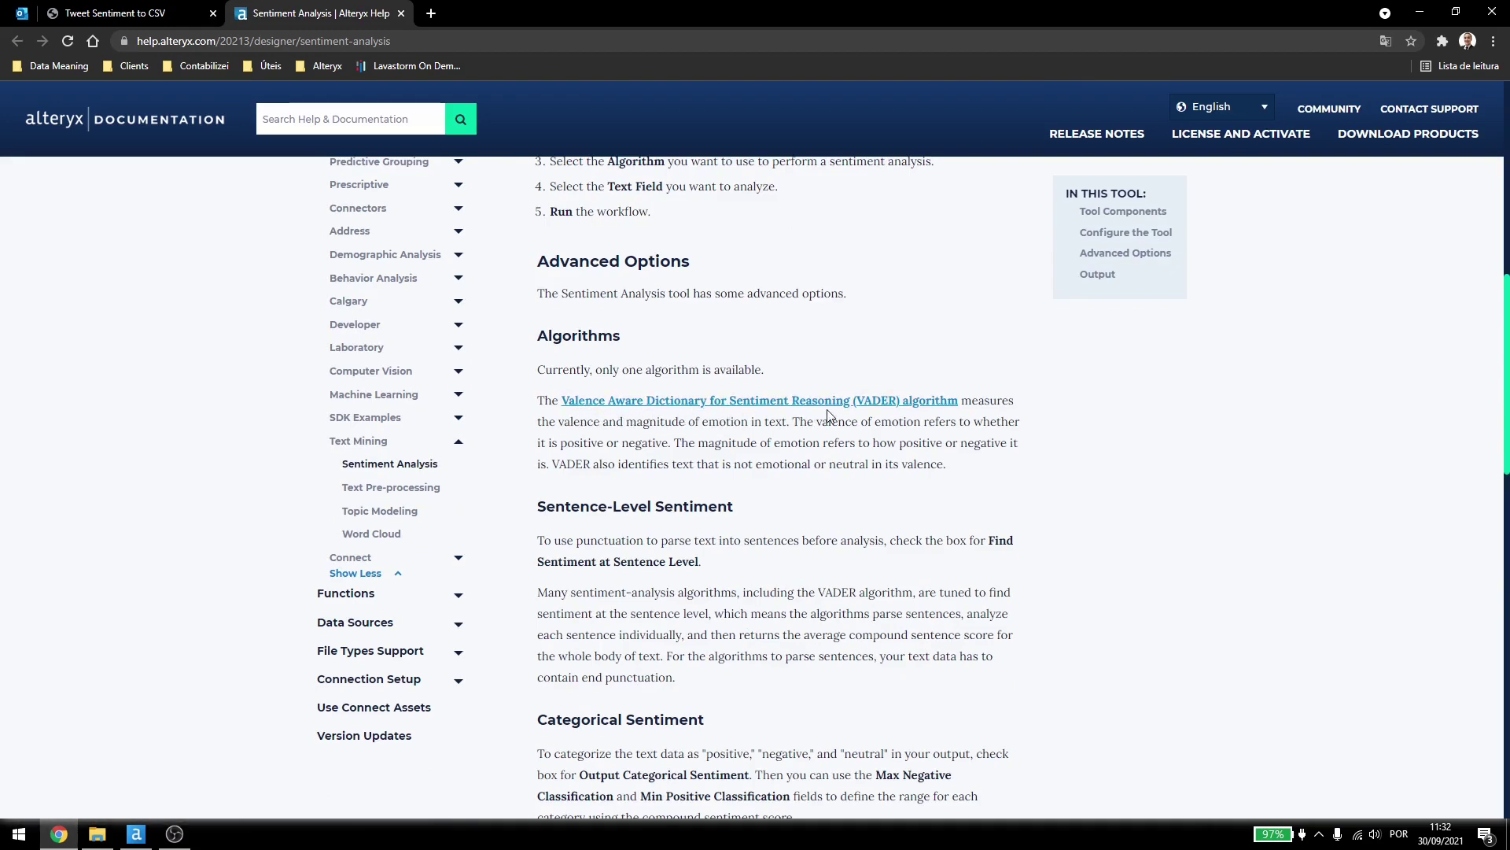
scroll(952, 494, up, 1)
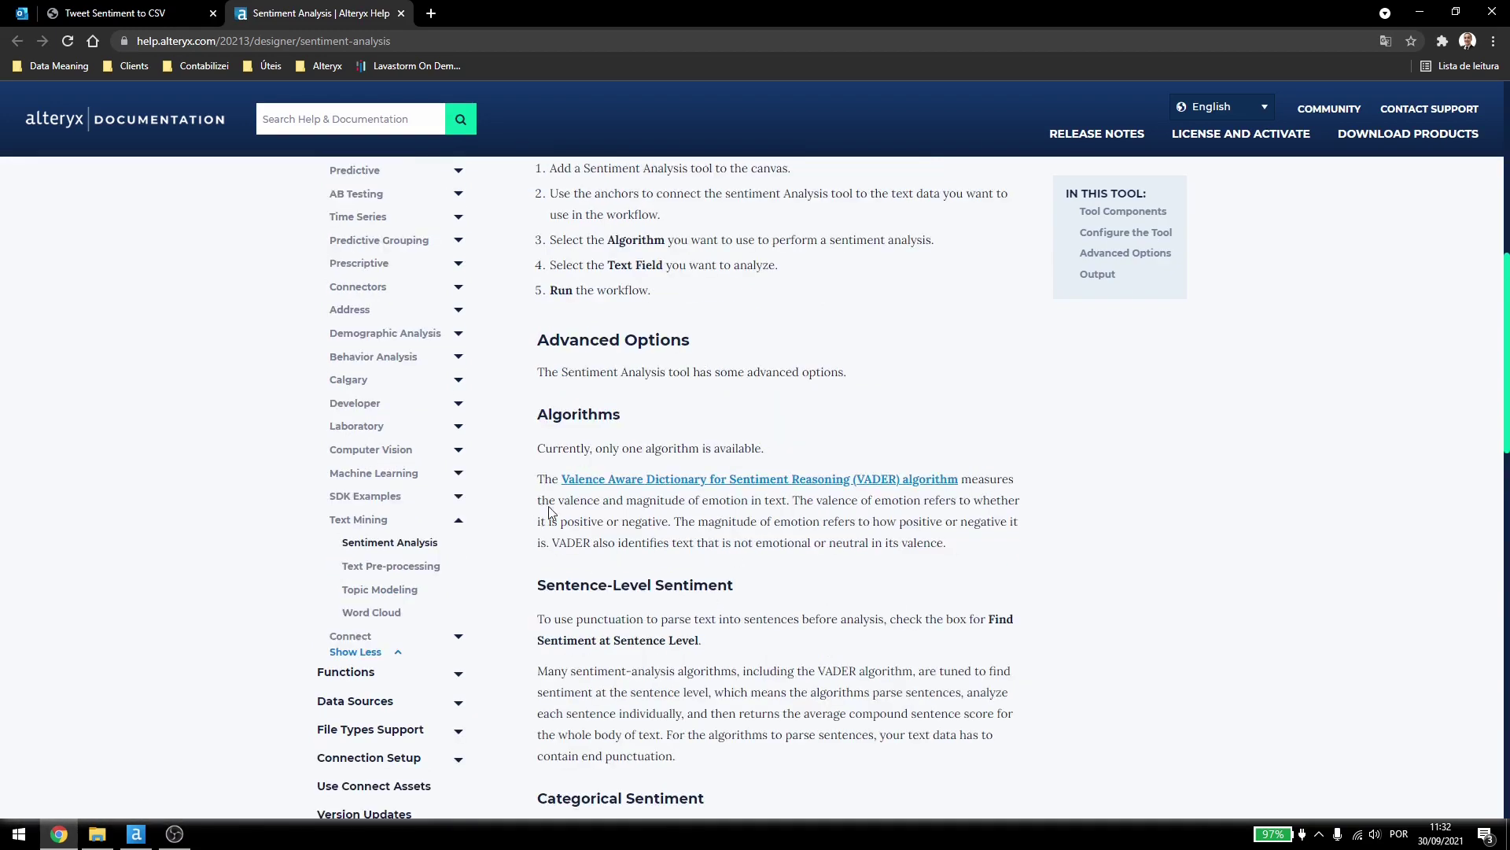
scroll(549, 512, down, 9)
scroll(653, 482, up, 2)
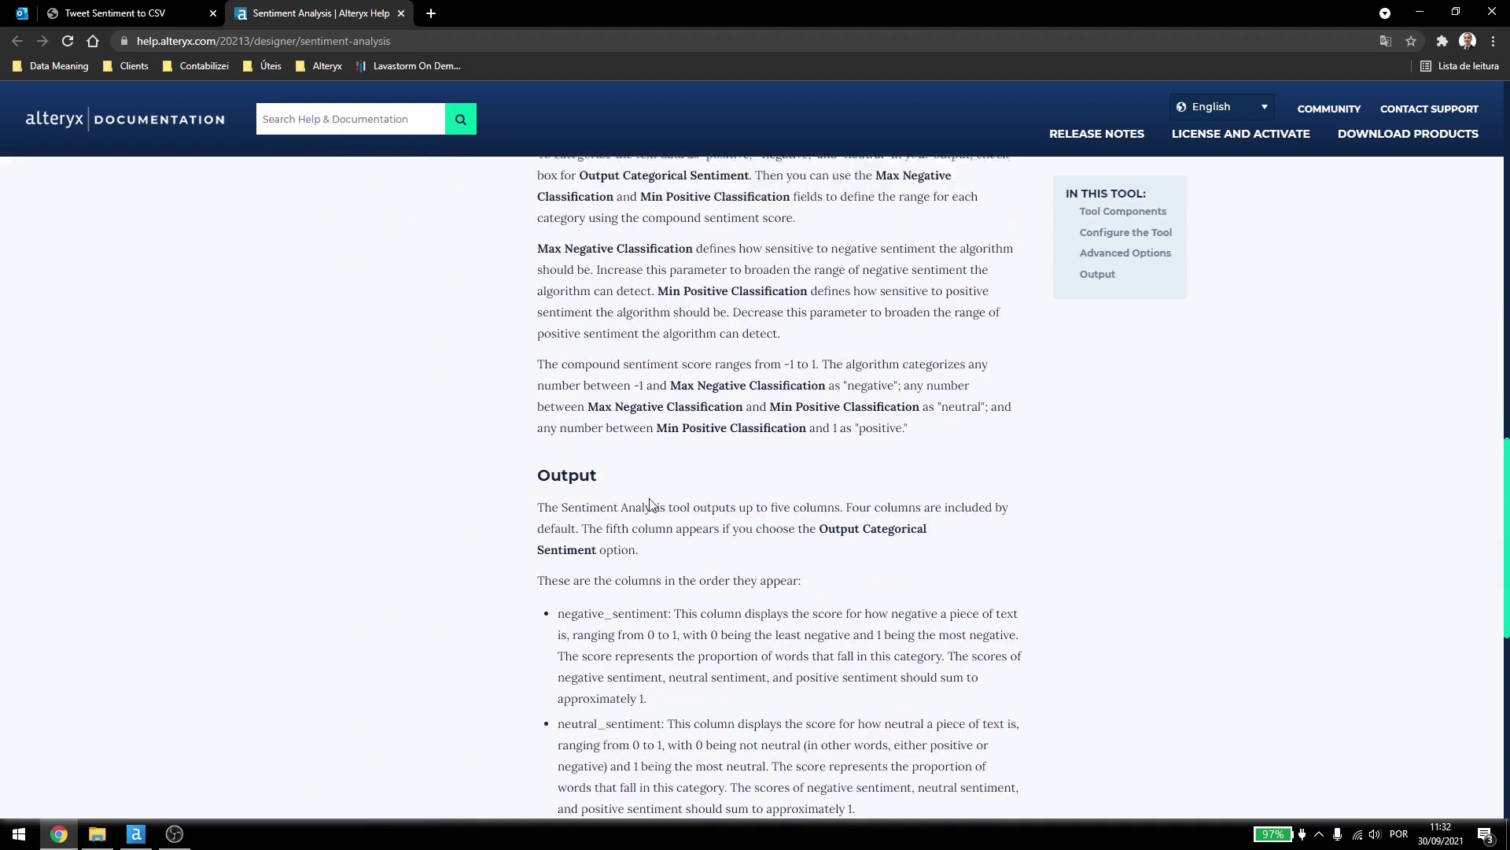
scroll(572, 369, up, 4)
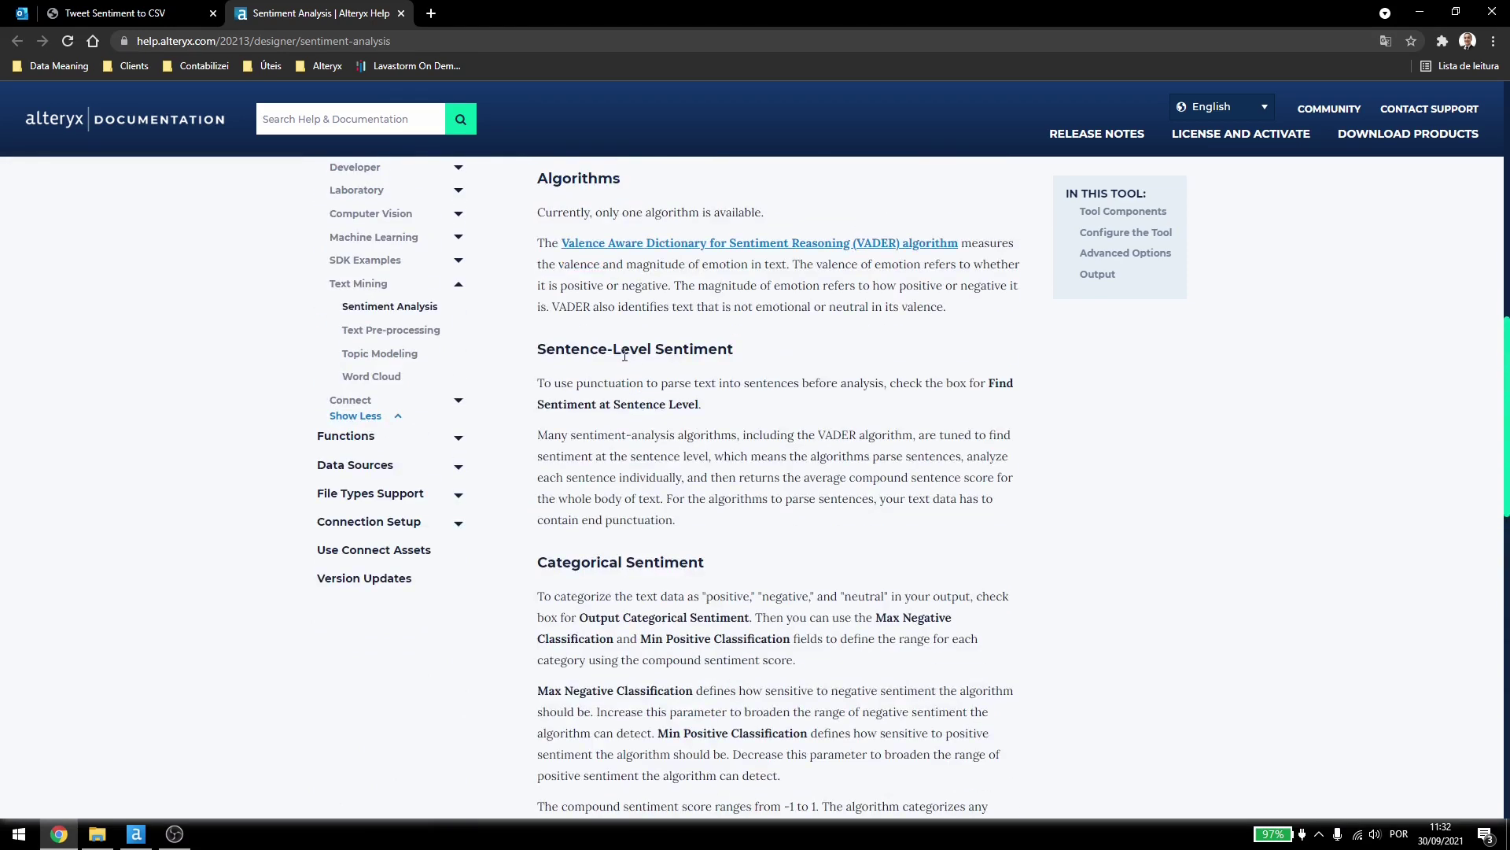
key(alt+Tab)
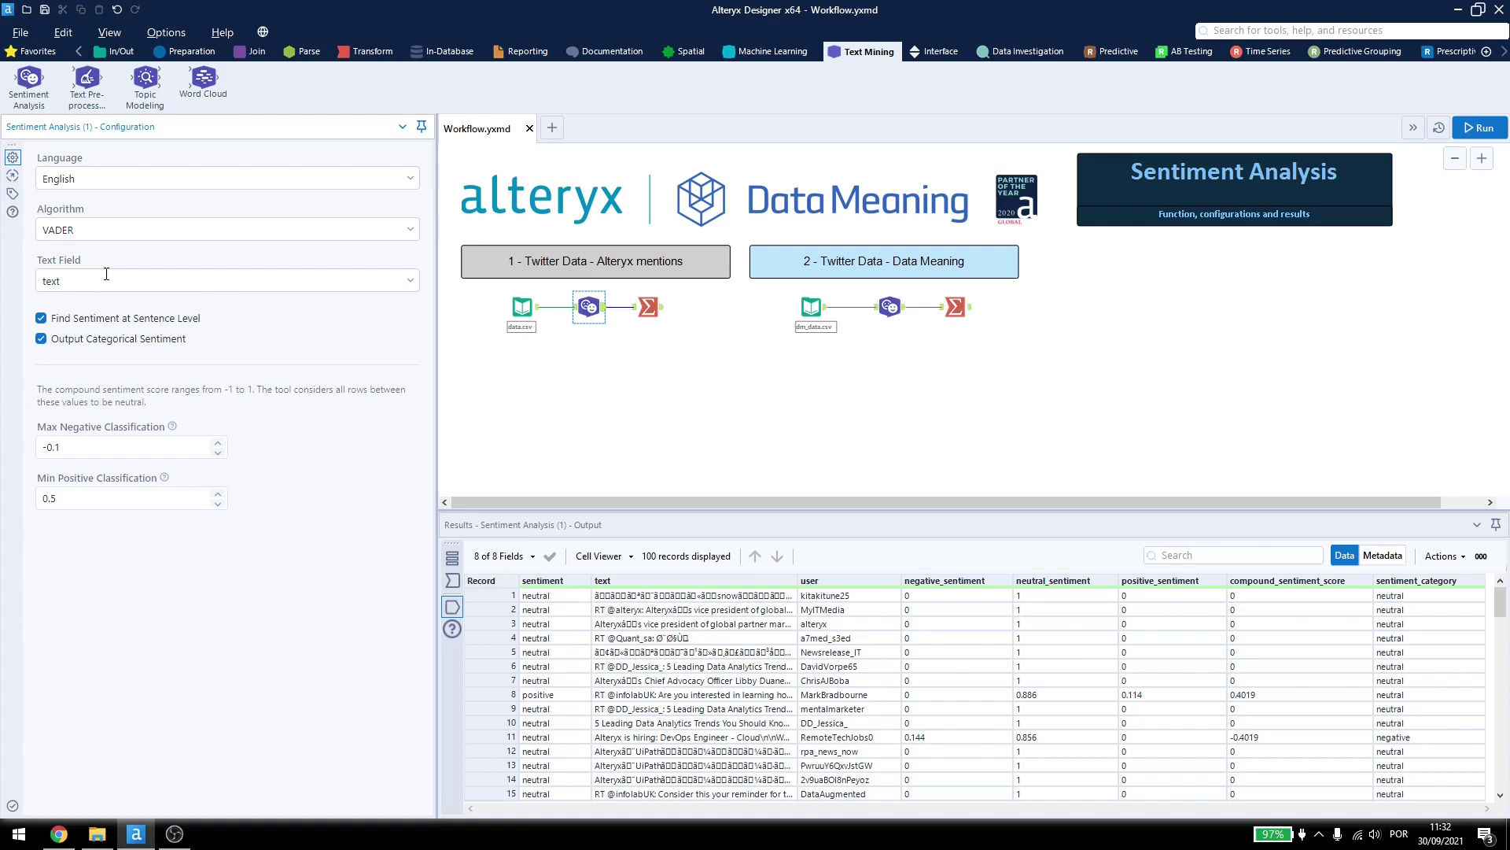
click(51, 282)
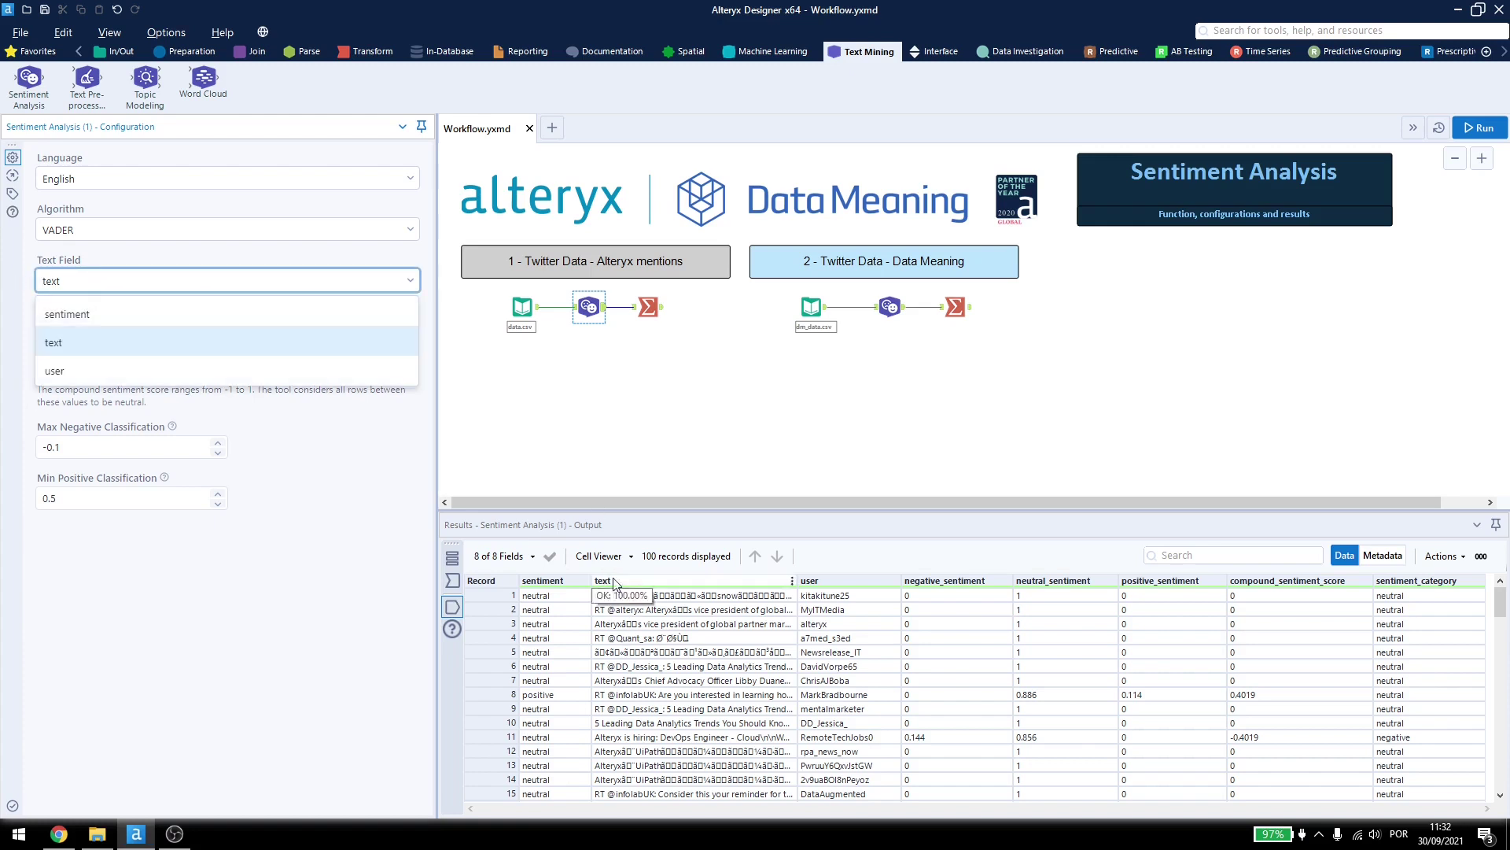
click(158, 277)
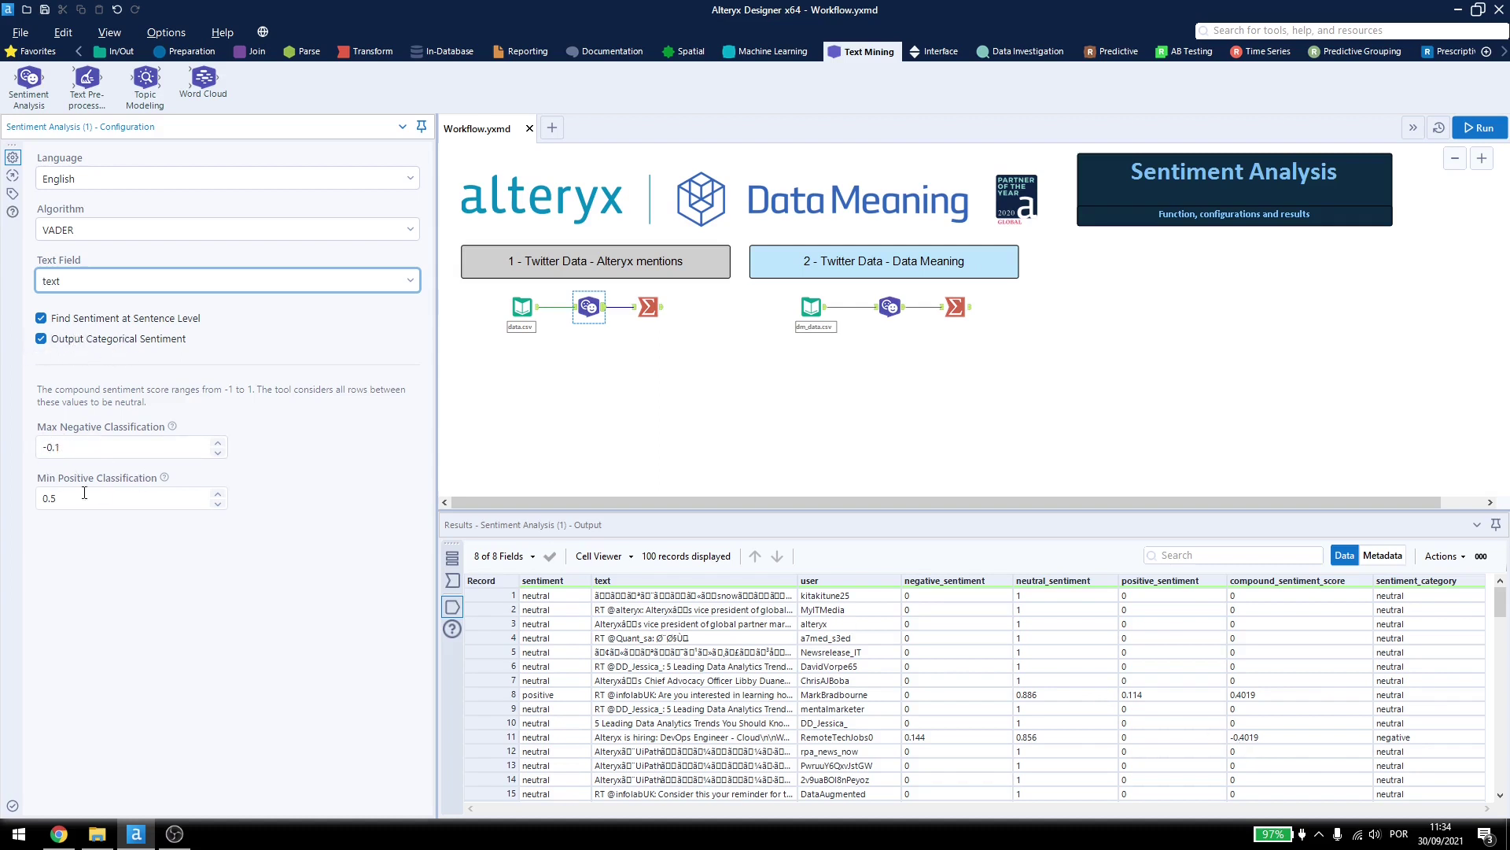
Step: Edit the Min Positive Classification threshold, replacing its last digit with 5
drag(44, 450, 65, 449)
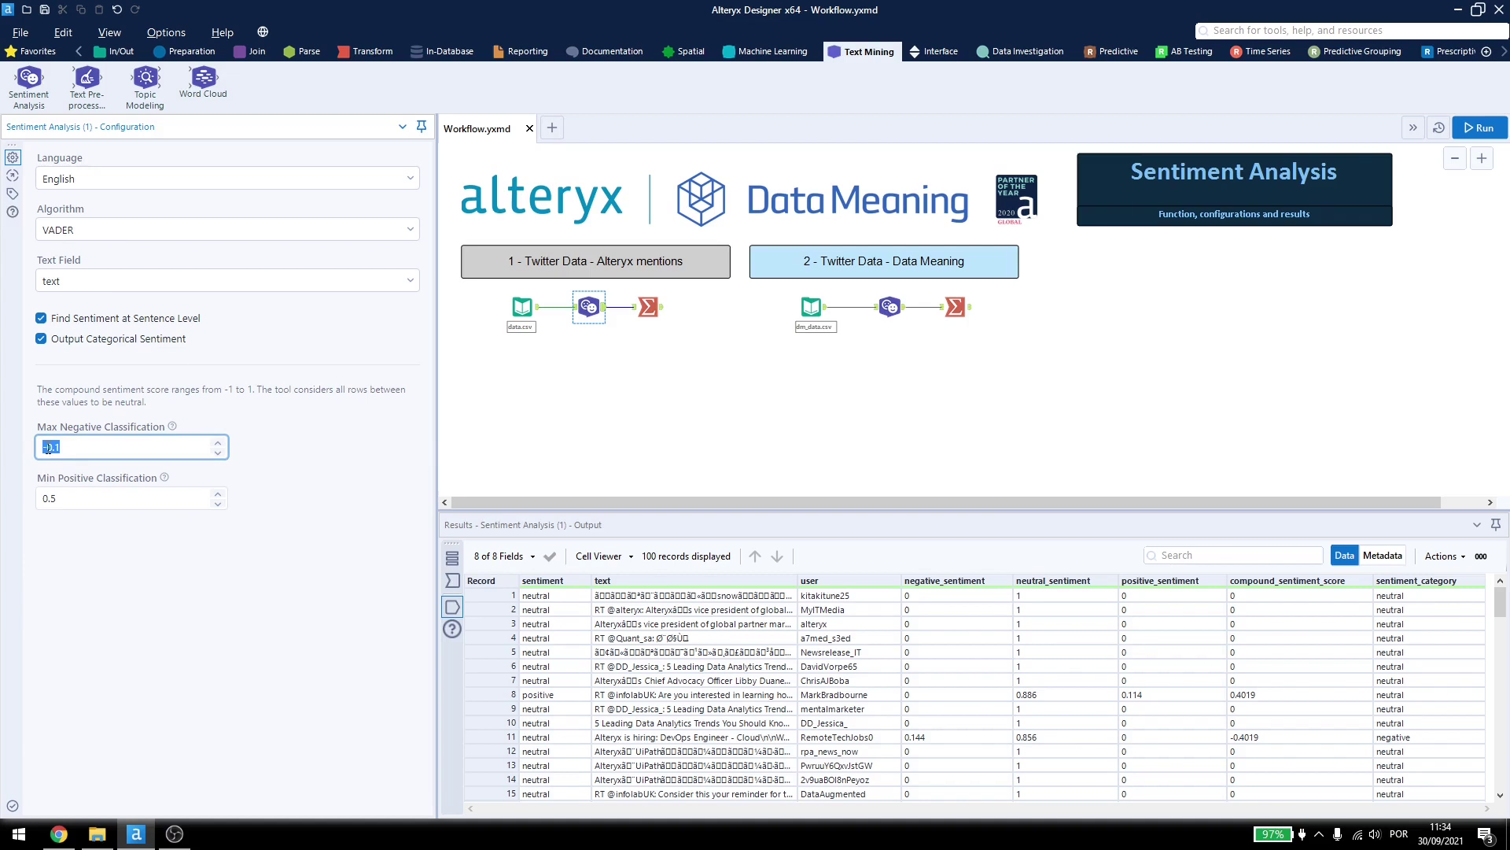
click(67, 498)
key(BackSpace)
text(5)
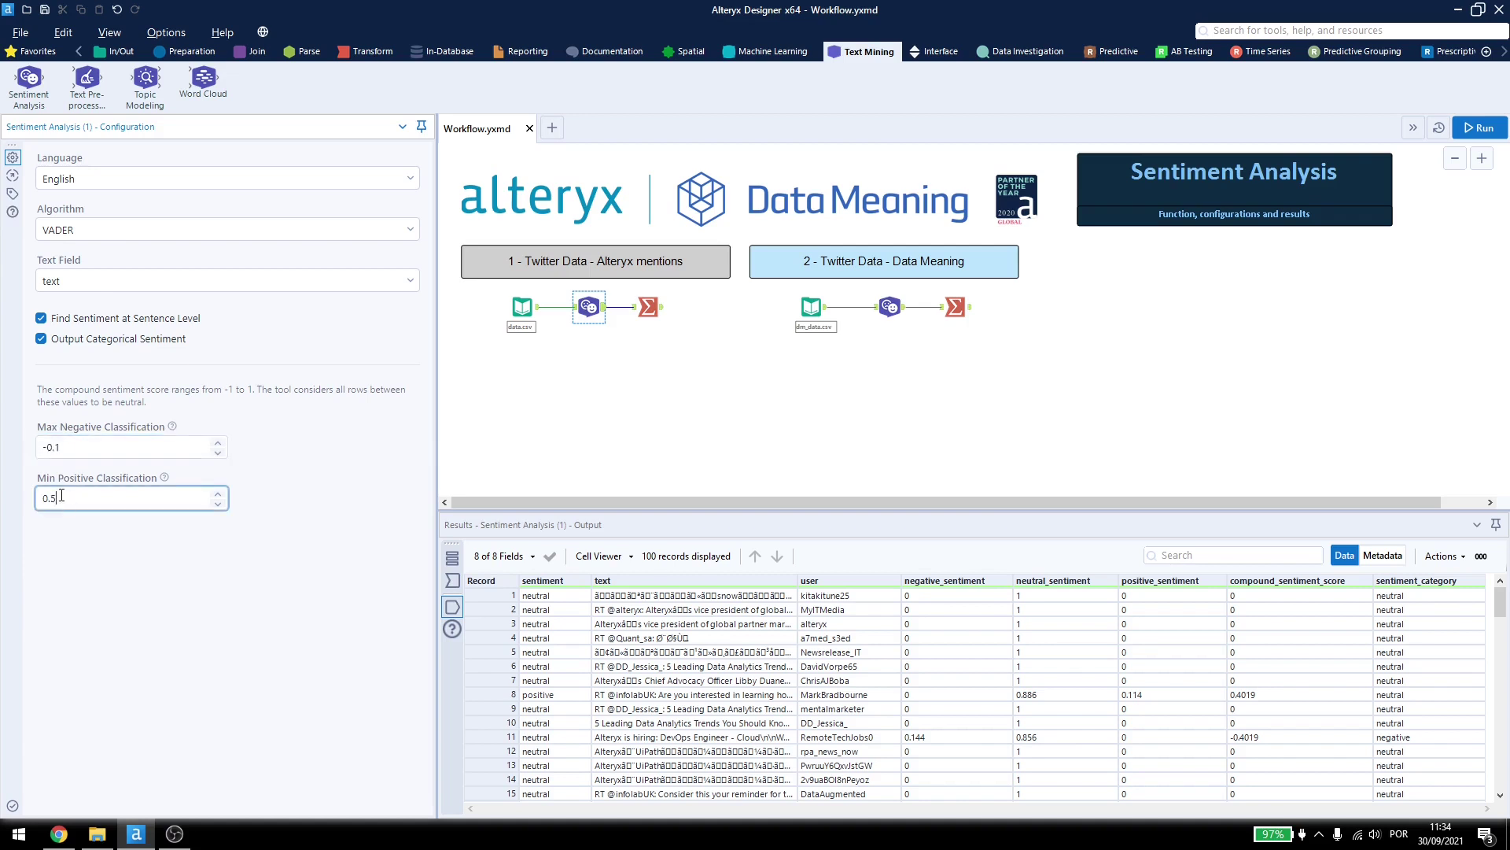
drag(62, 496, 45, 497)
Step: Toggle categorical sentiment output off and on in Sentiment Analysis (9) and rerun
click(890, 306)
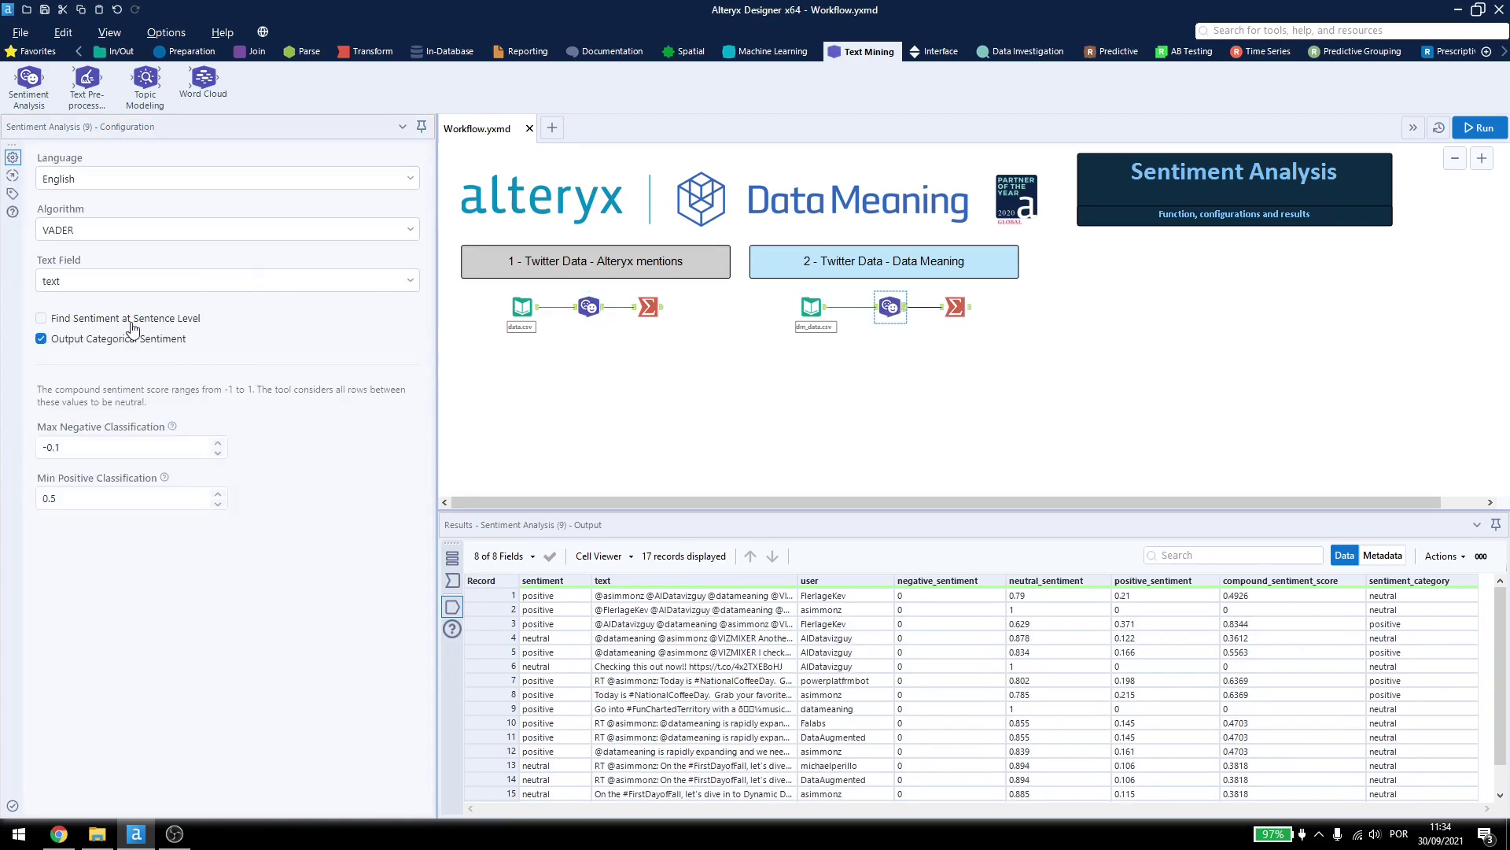
click(114, 337)
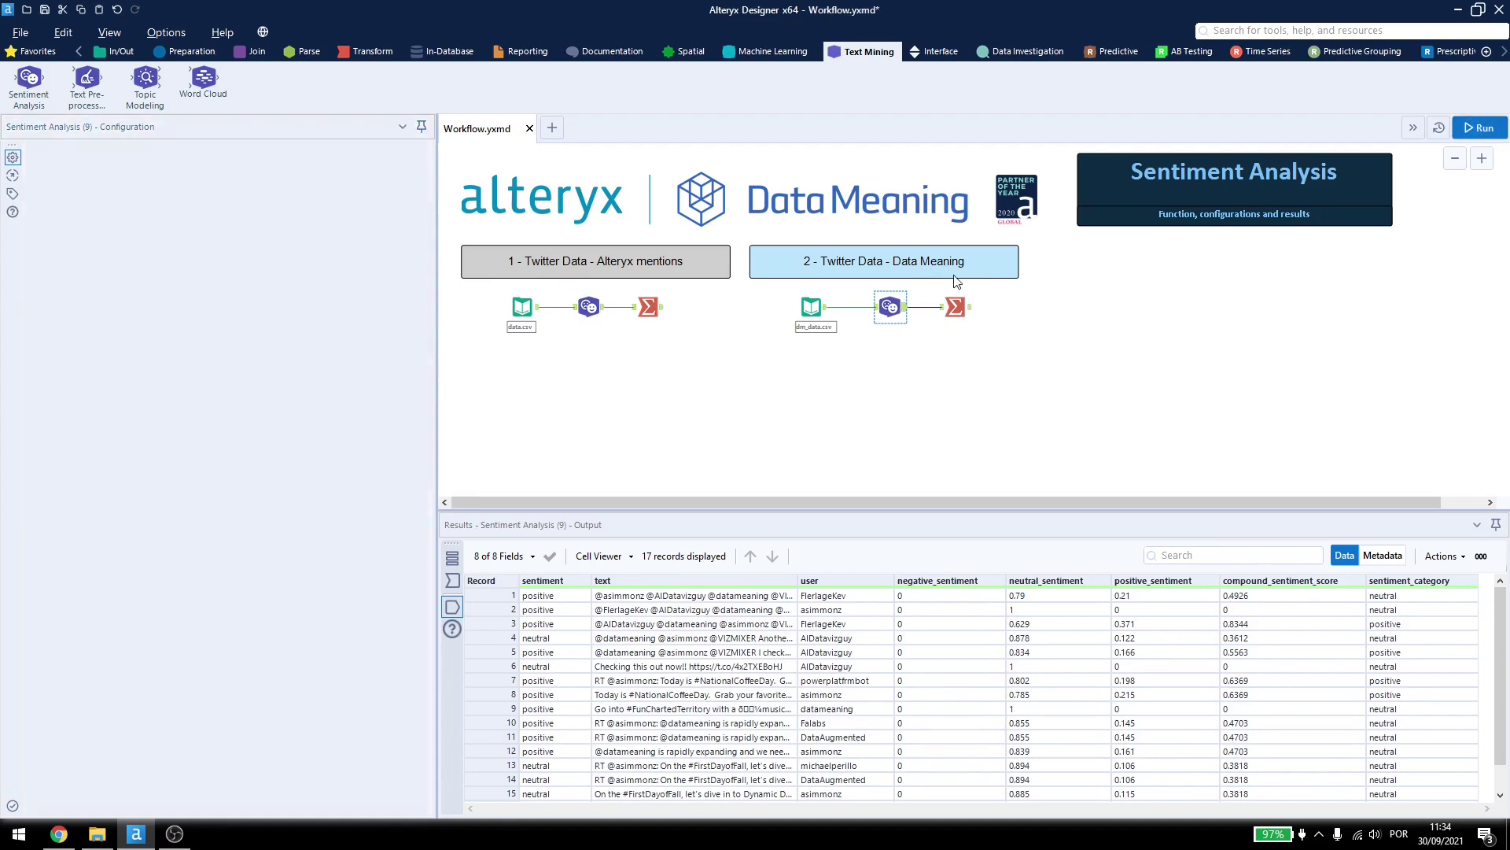
key(ctrl+r)
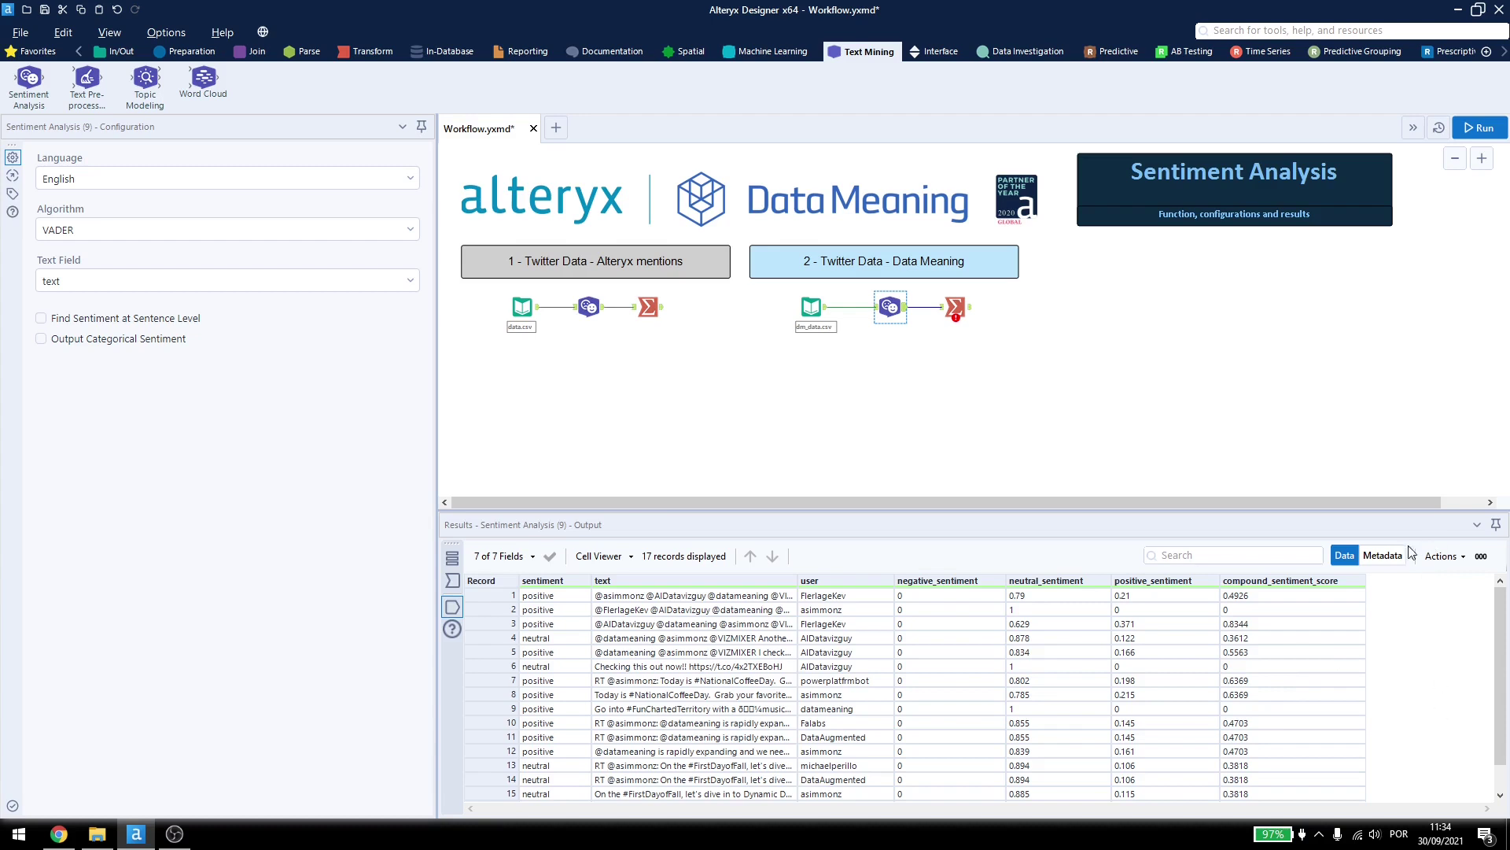
click(40, 338)
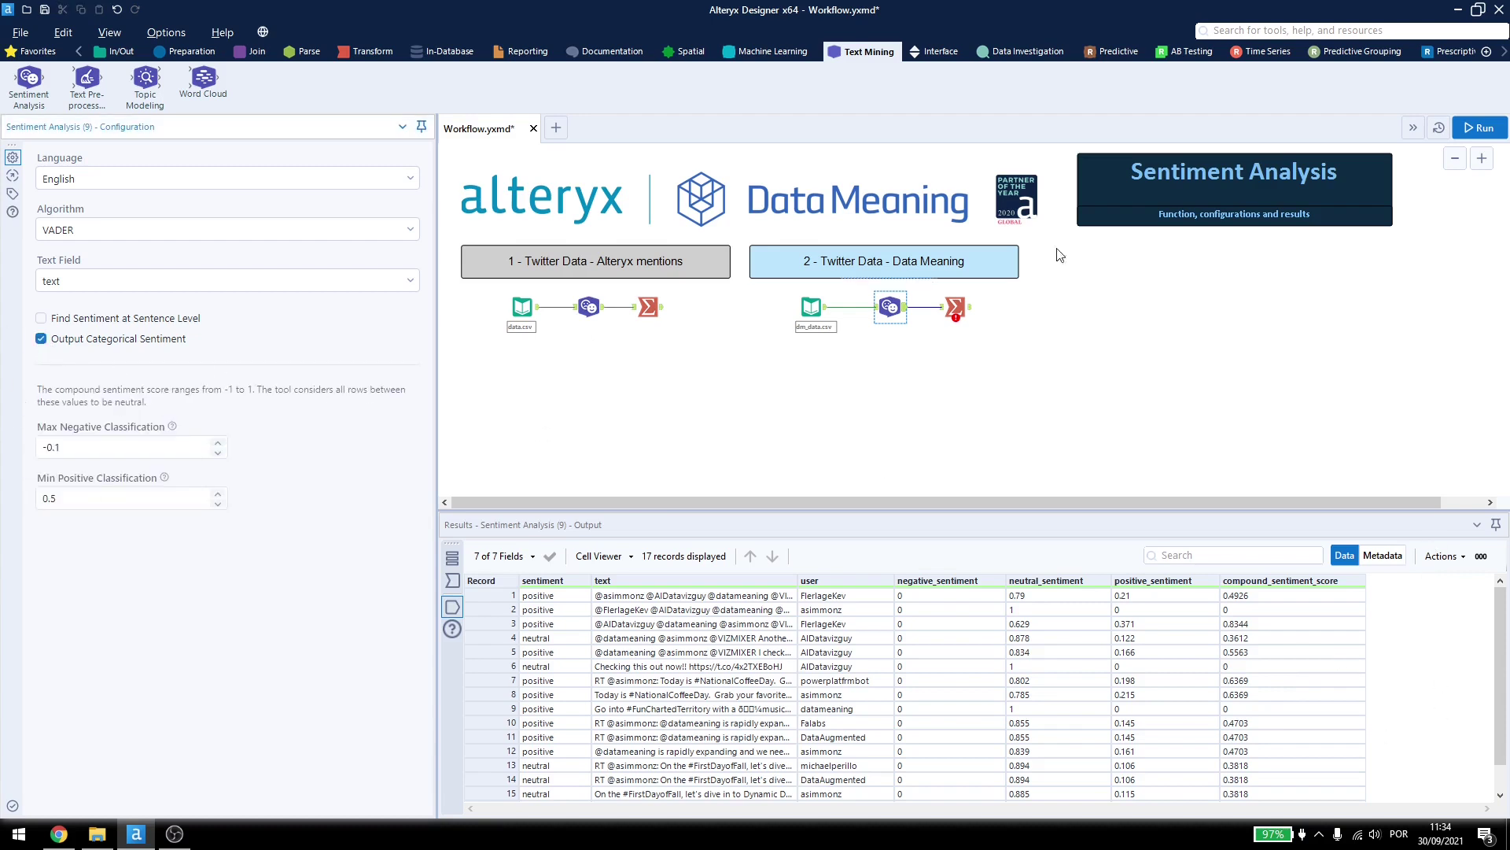
click(1480, 127)
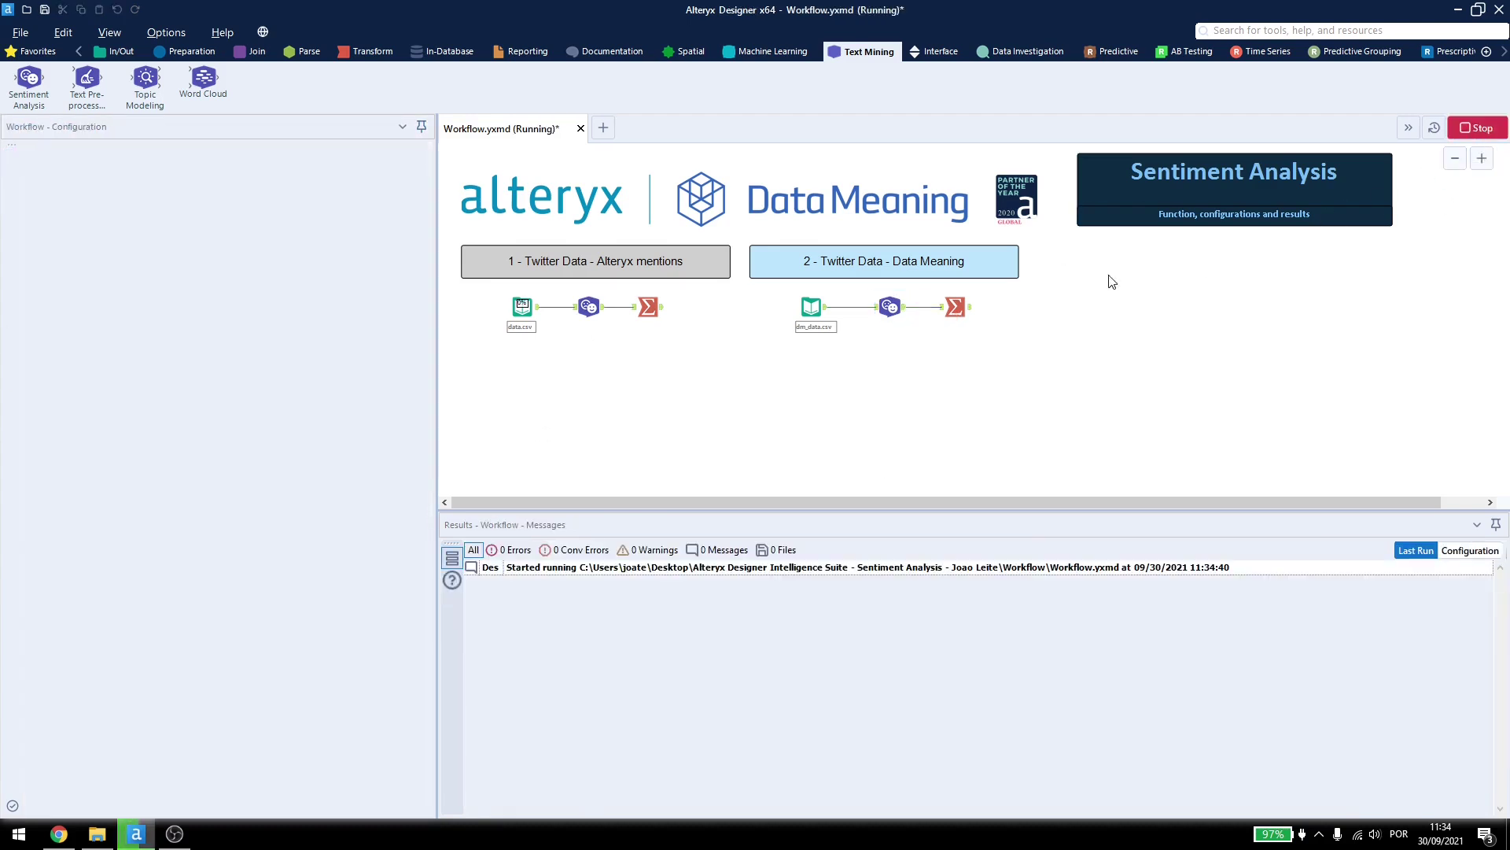
click(890, 307)
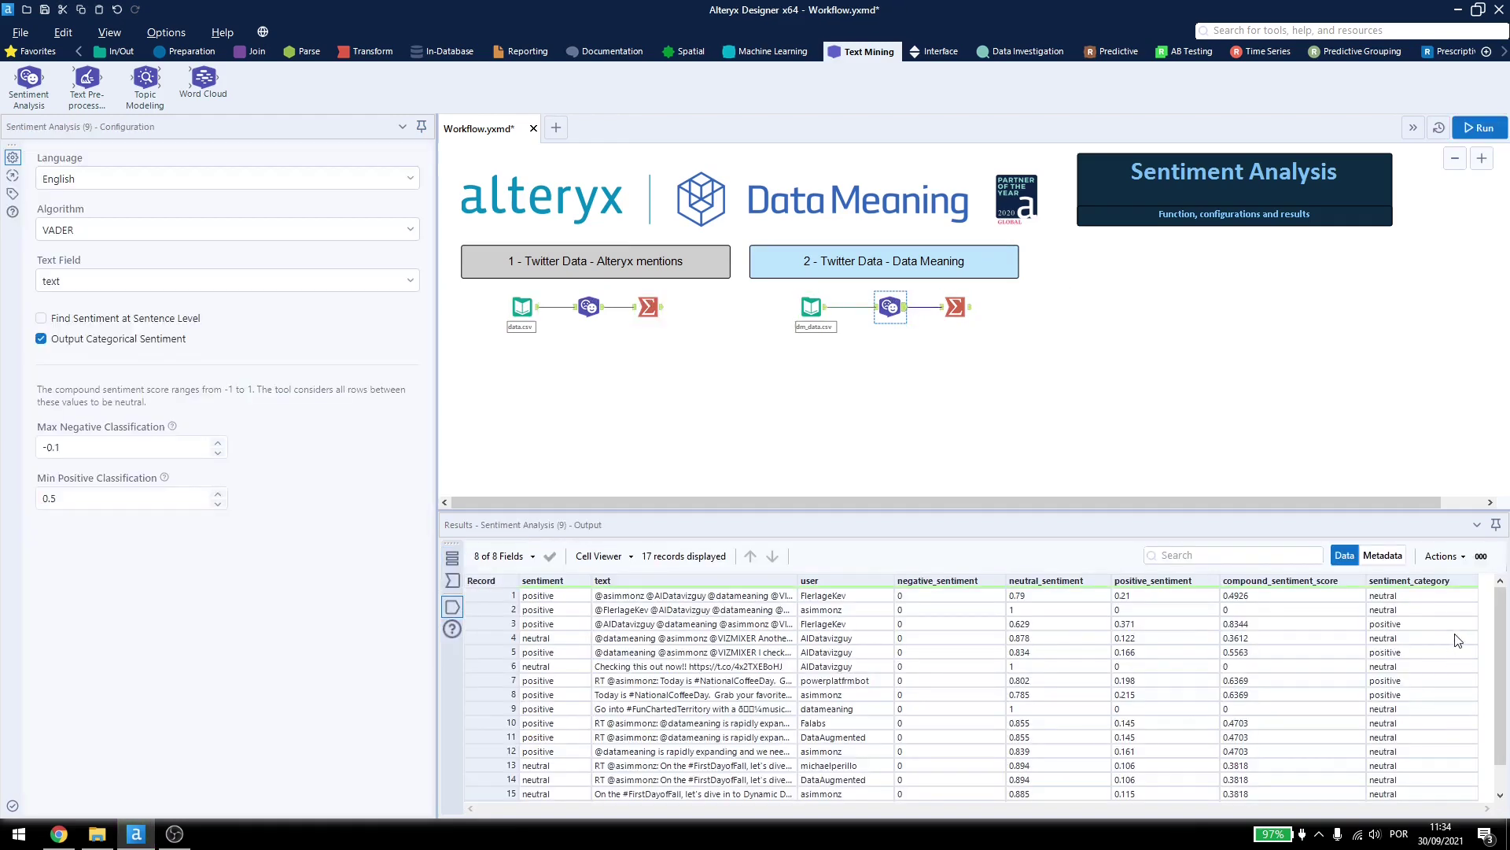
Step: Check the Data Meaning sentiment_category summary, then rerun the whole workflow
click(958, 308)
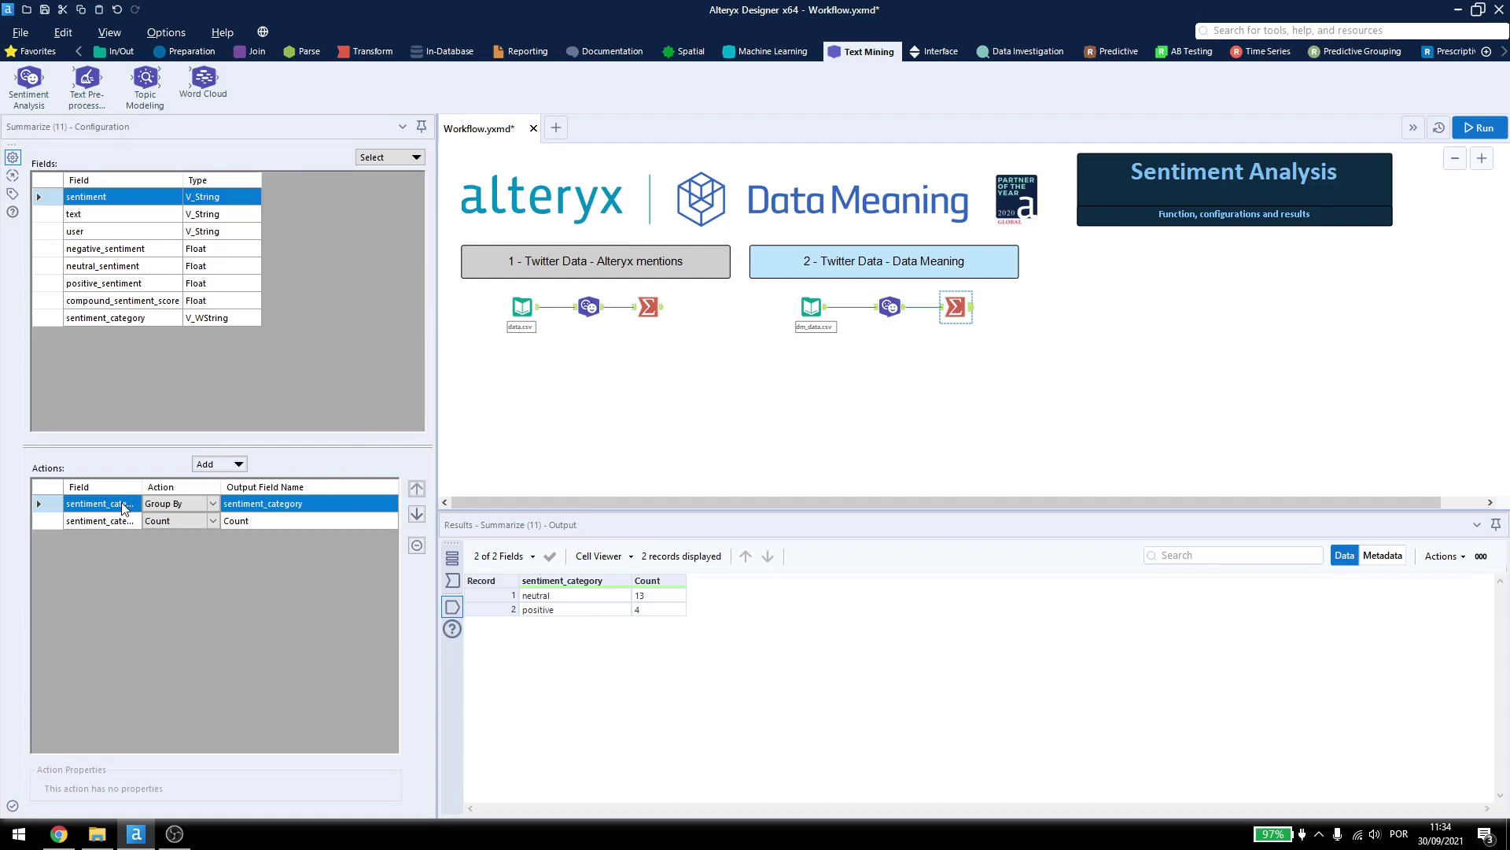
click(137, 316)
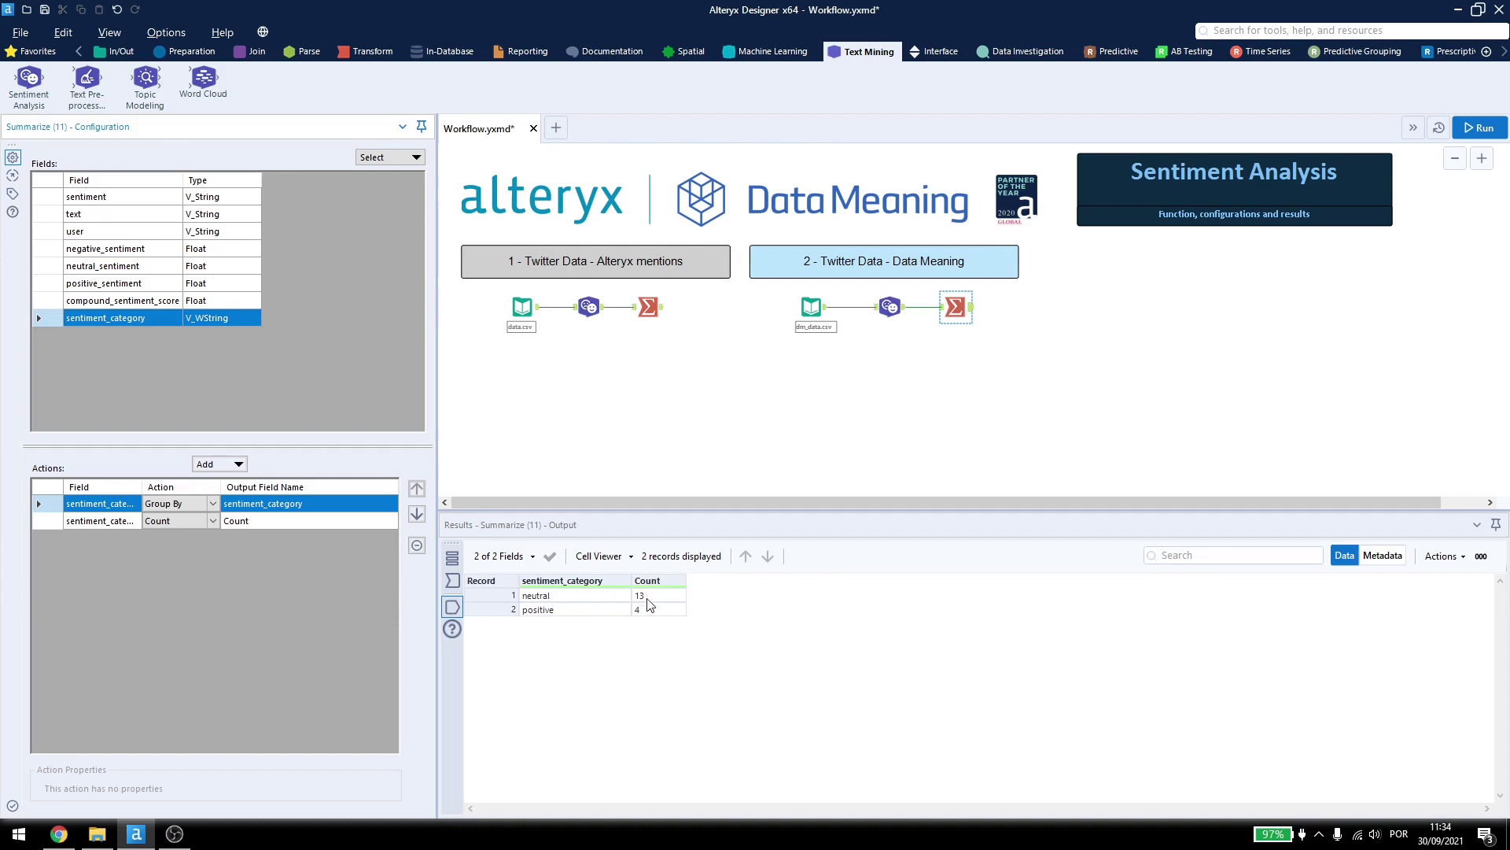
click(890, 307)
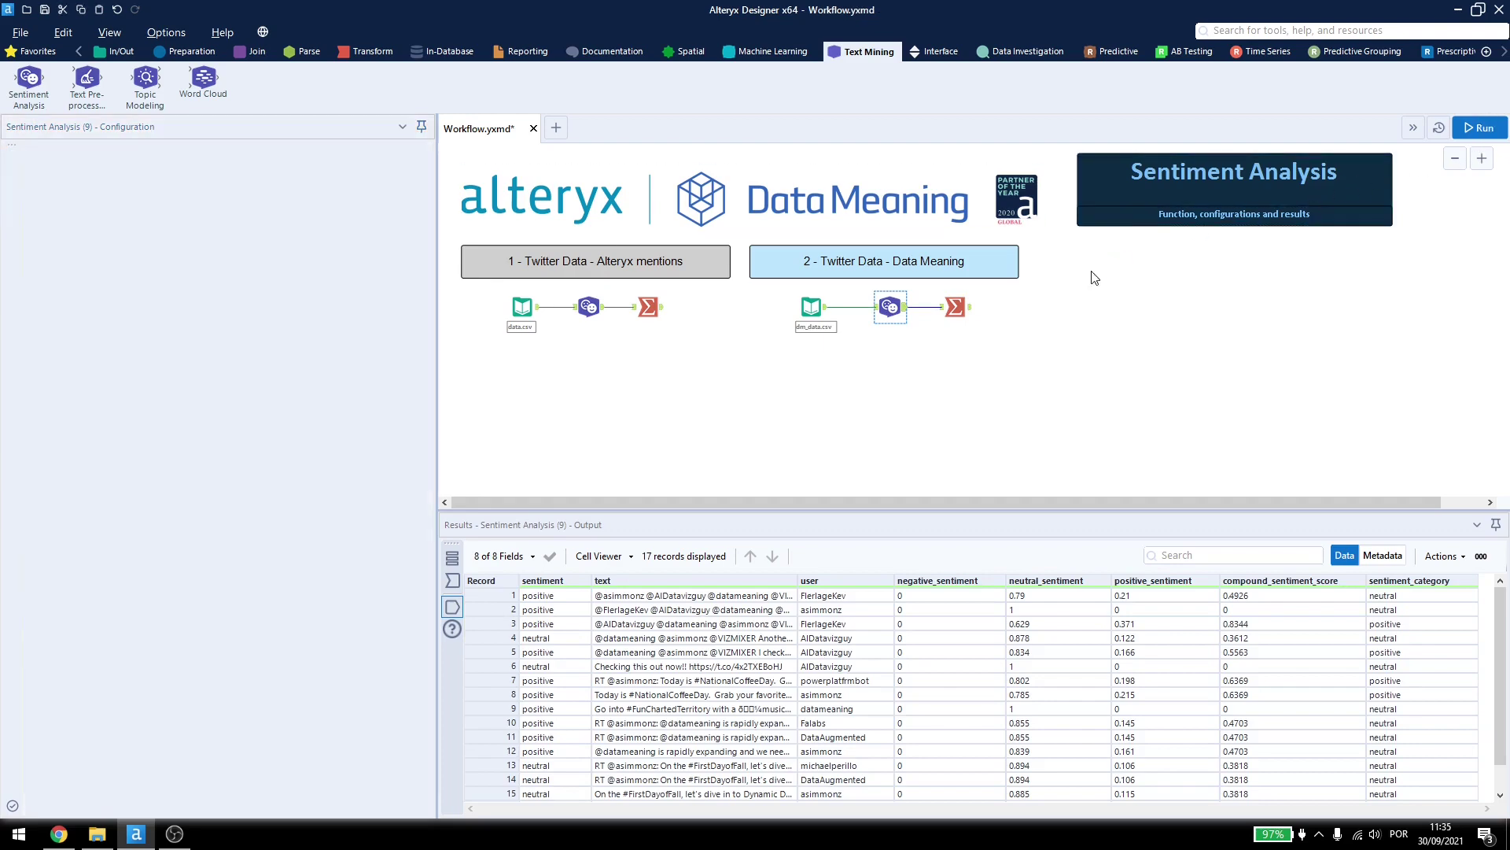
click(1093, 277)
key(ctrl+r)
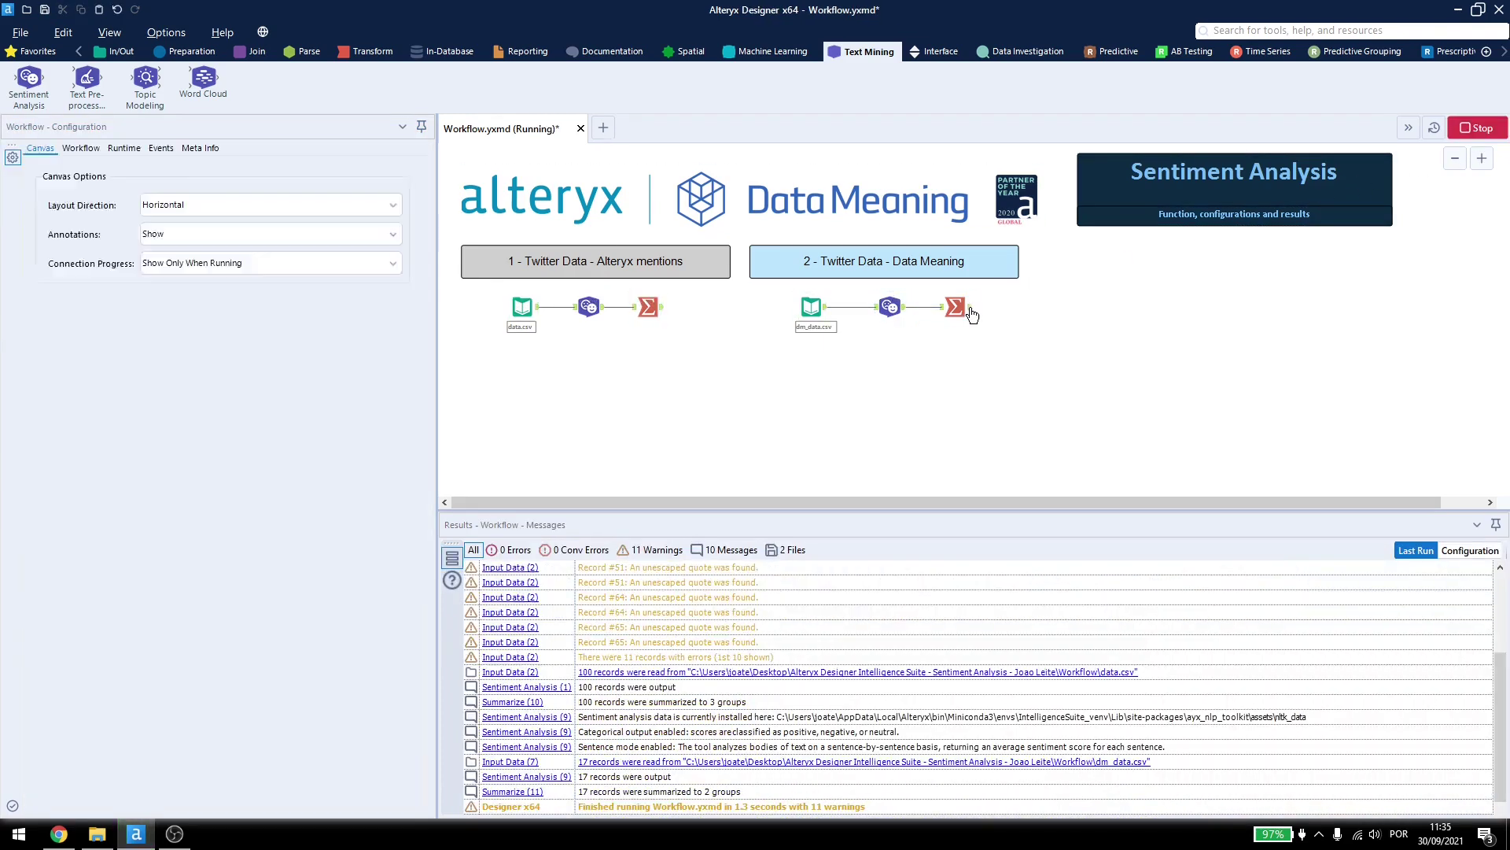
Step: Review new summaries: Data Meaning 16 neutral, 1 positive; mentions 94 neutral, 5 positive, 1 negative
click(956, 309)
click(588, 308)
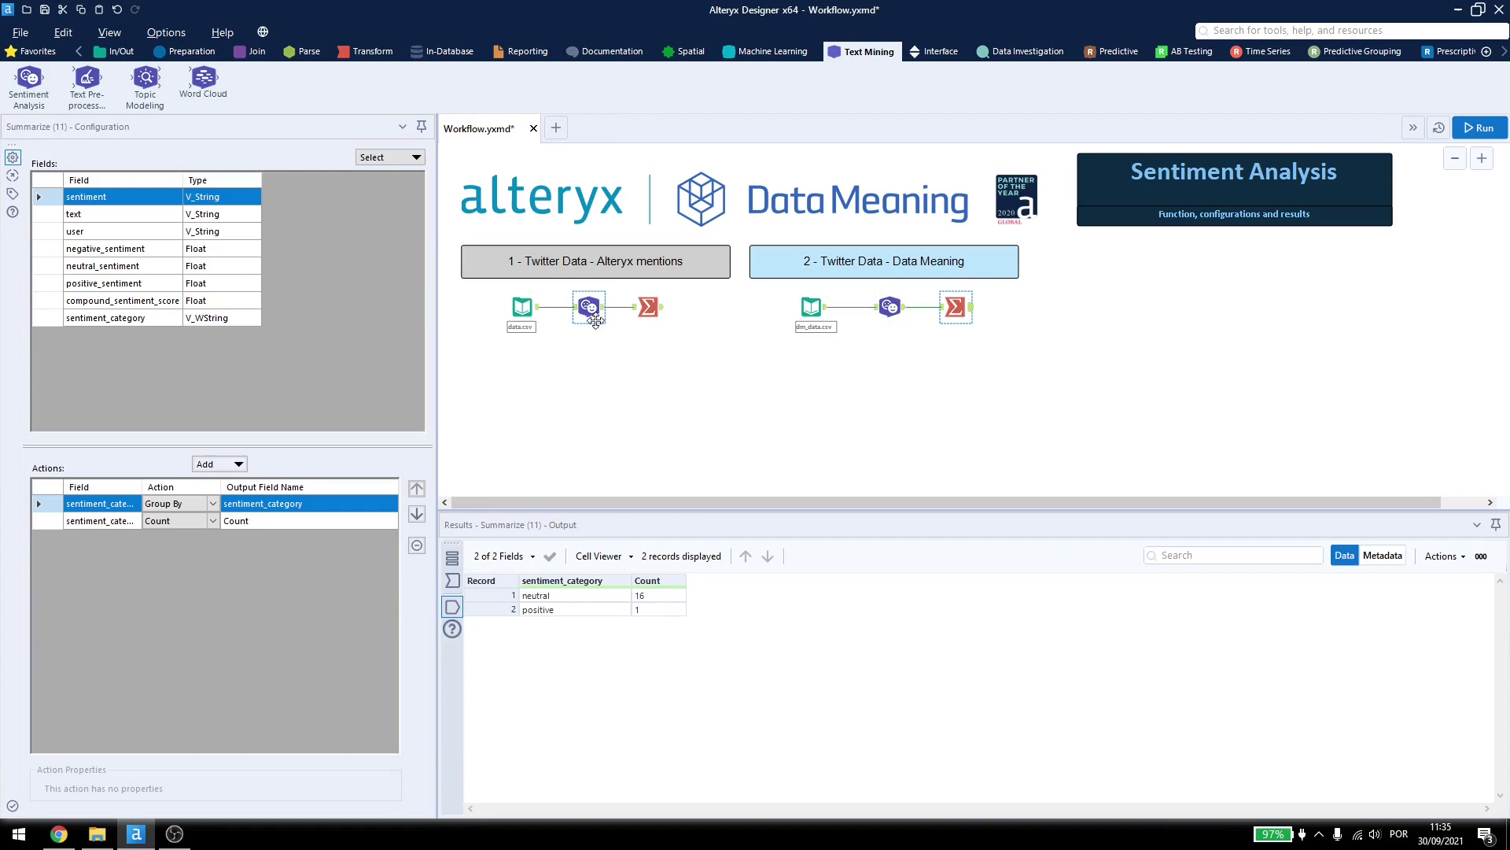
click(643, 311)
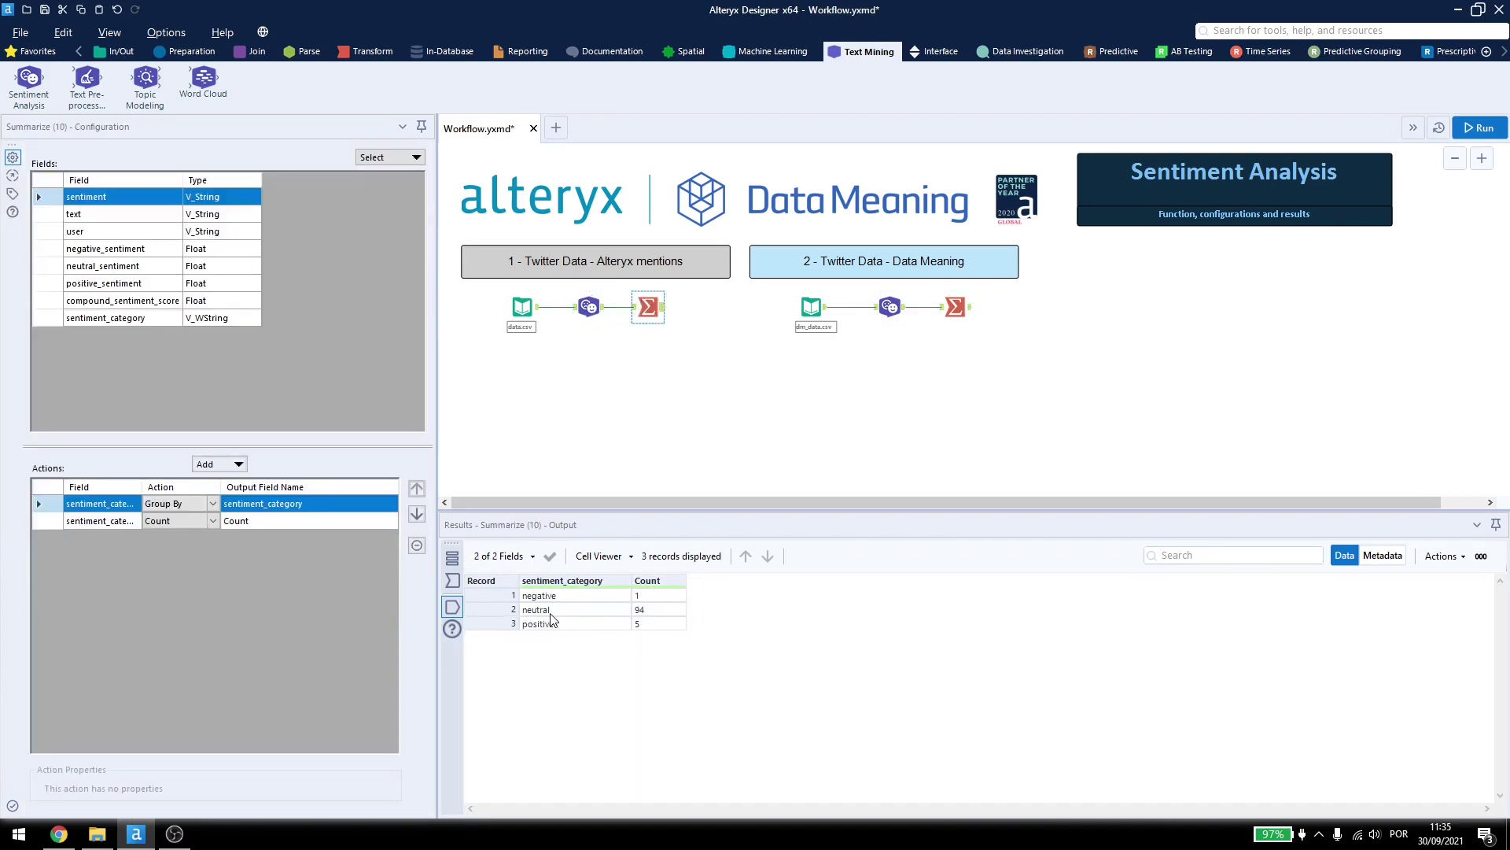
click(591, 288)
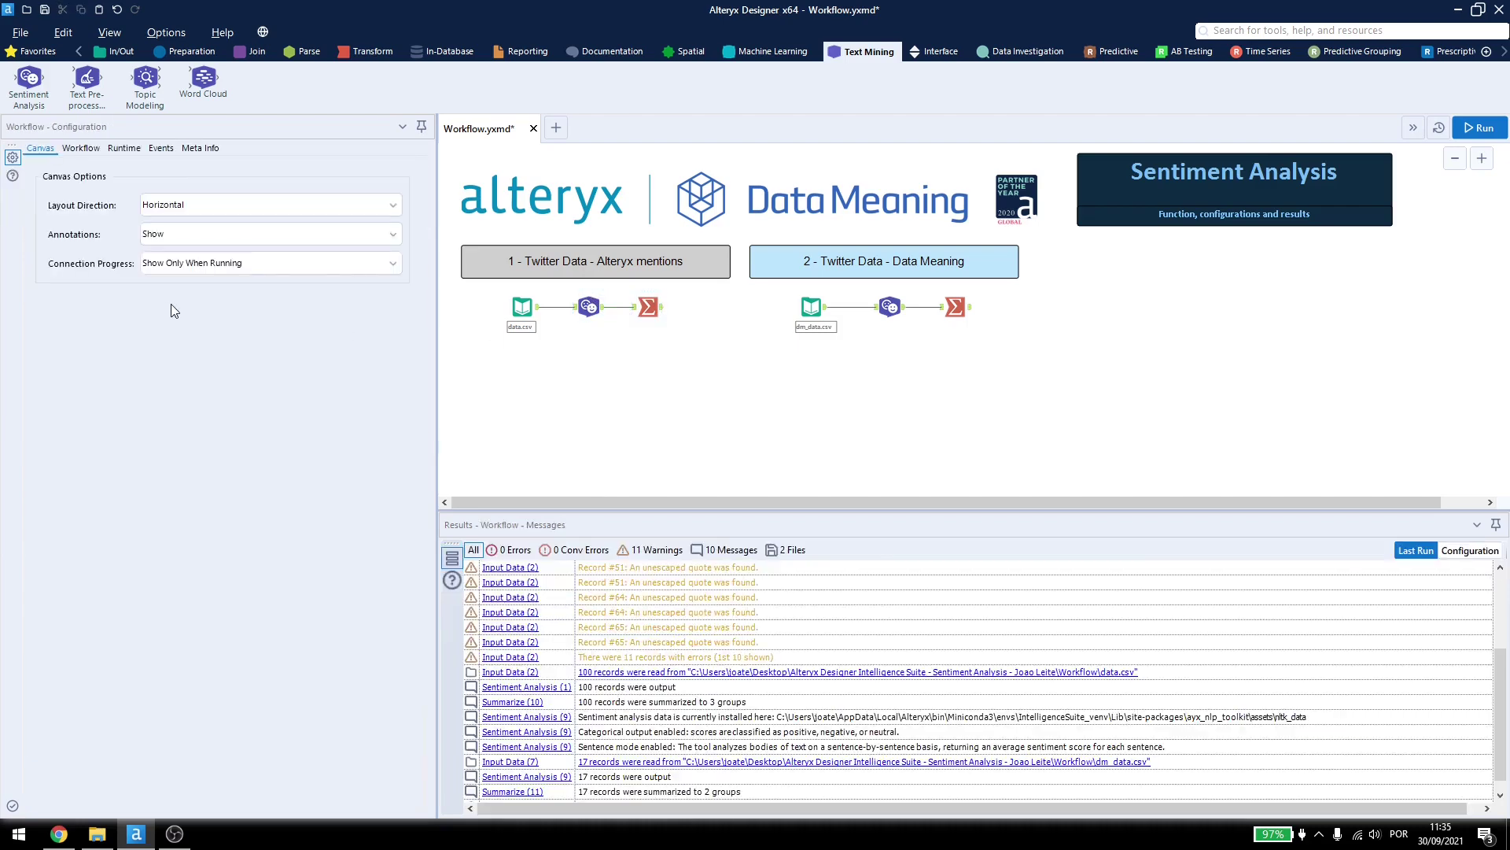
Step: Rerun and check the Alteryx mentions summary: 8 negative, 82 neutral, 10 positive
click(589, 307)
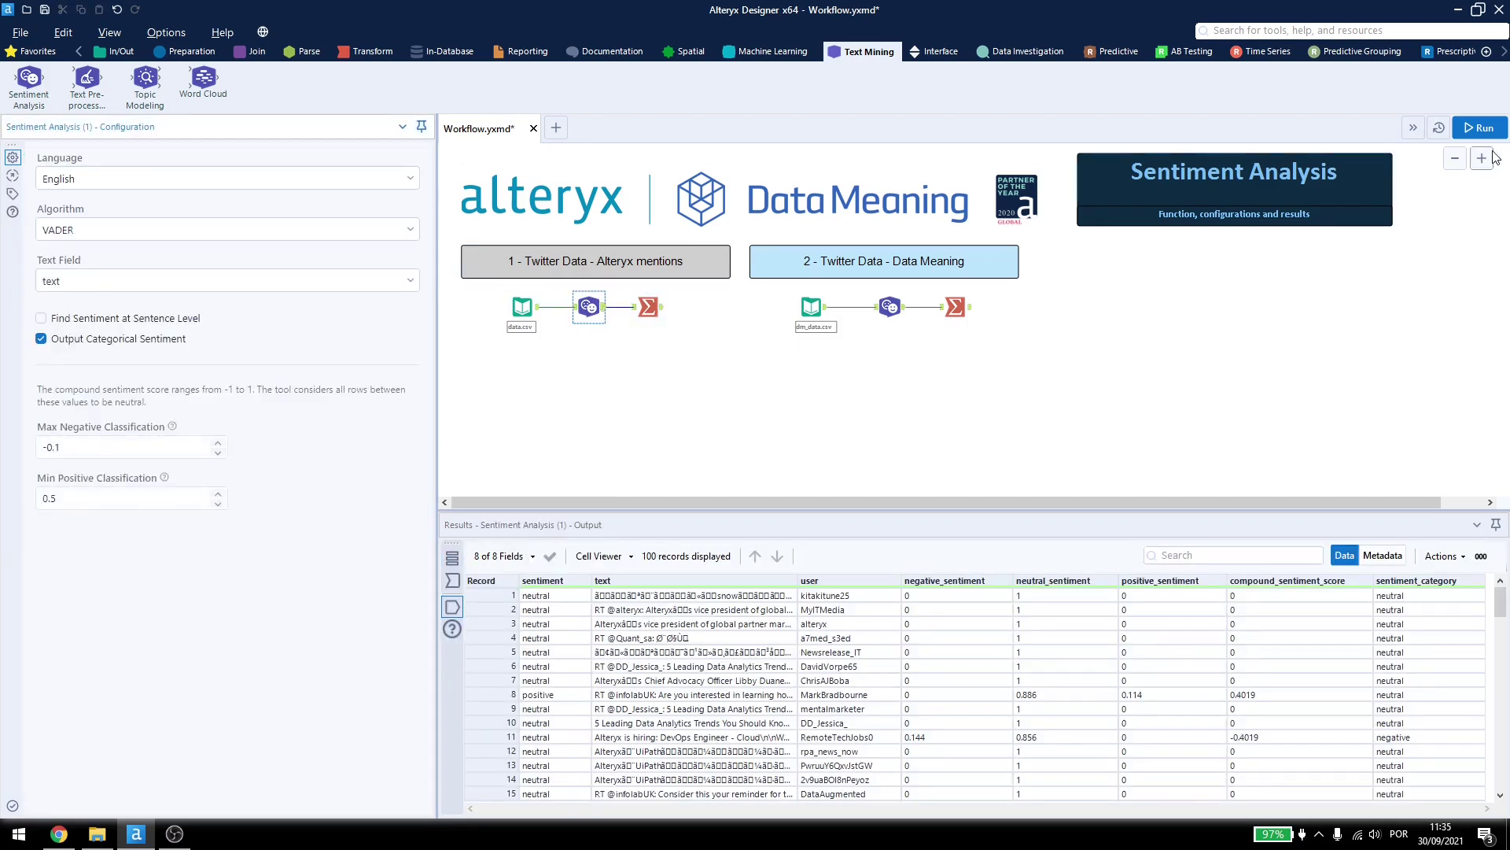
click(1483, 126)
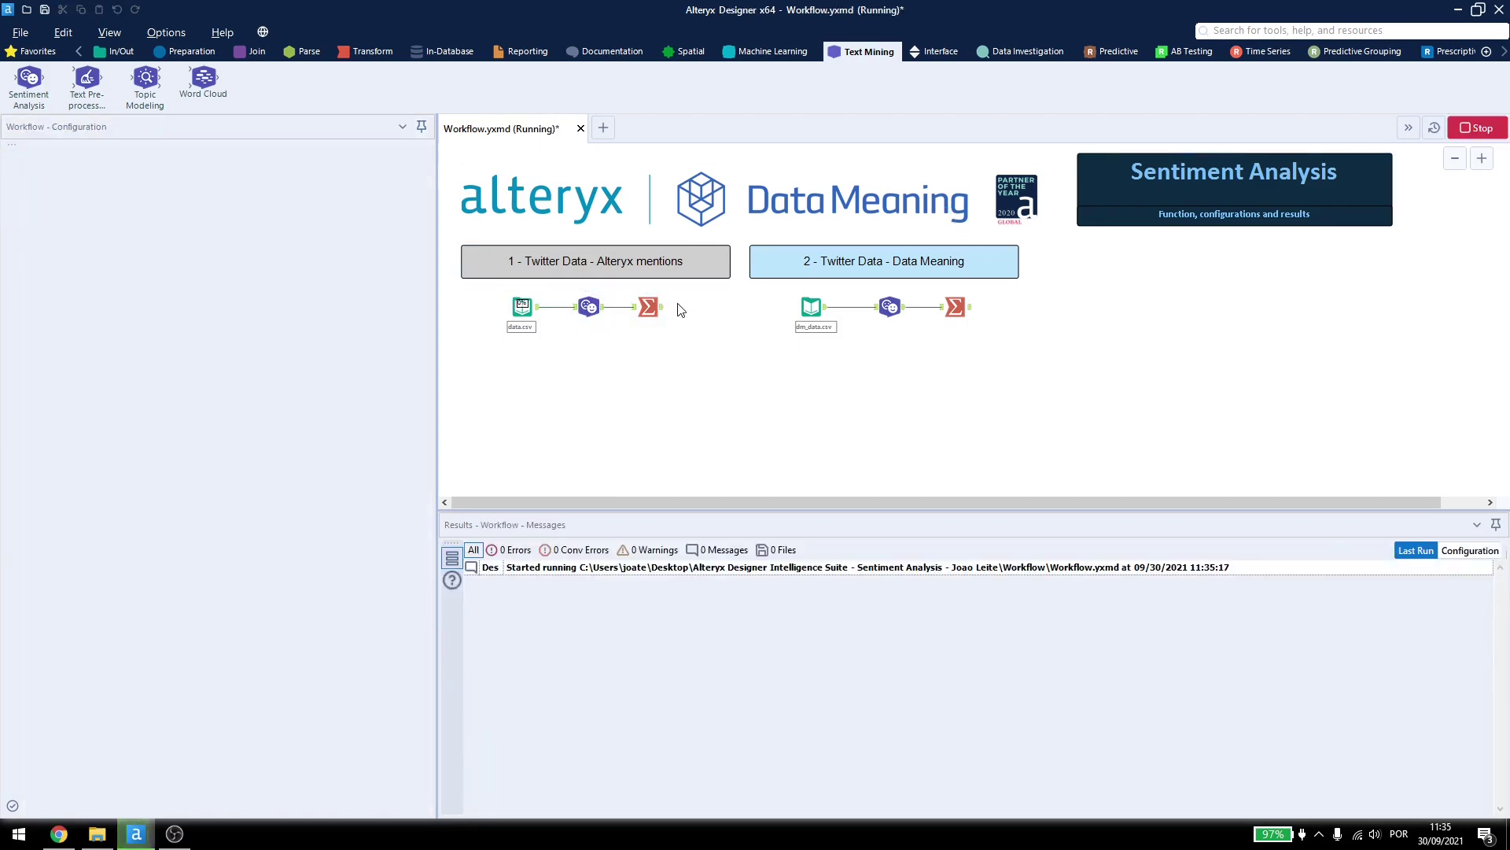
click(648, 307)
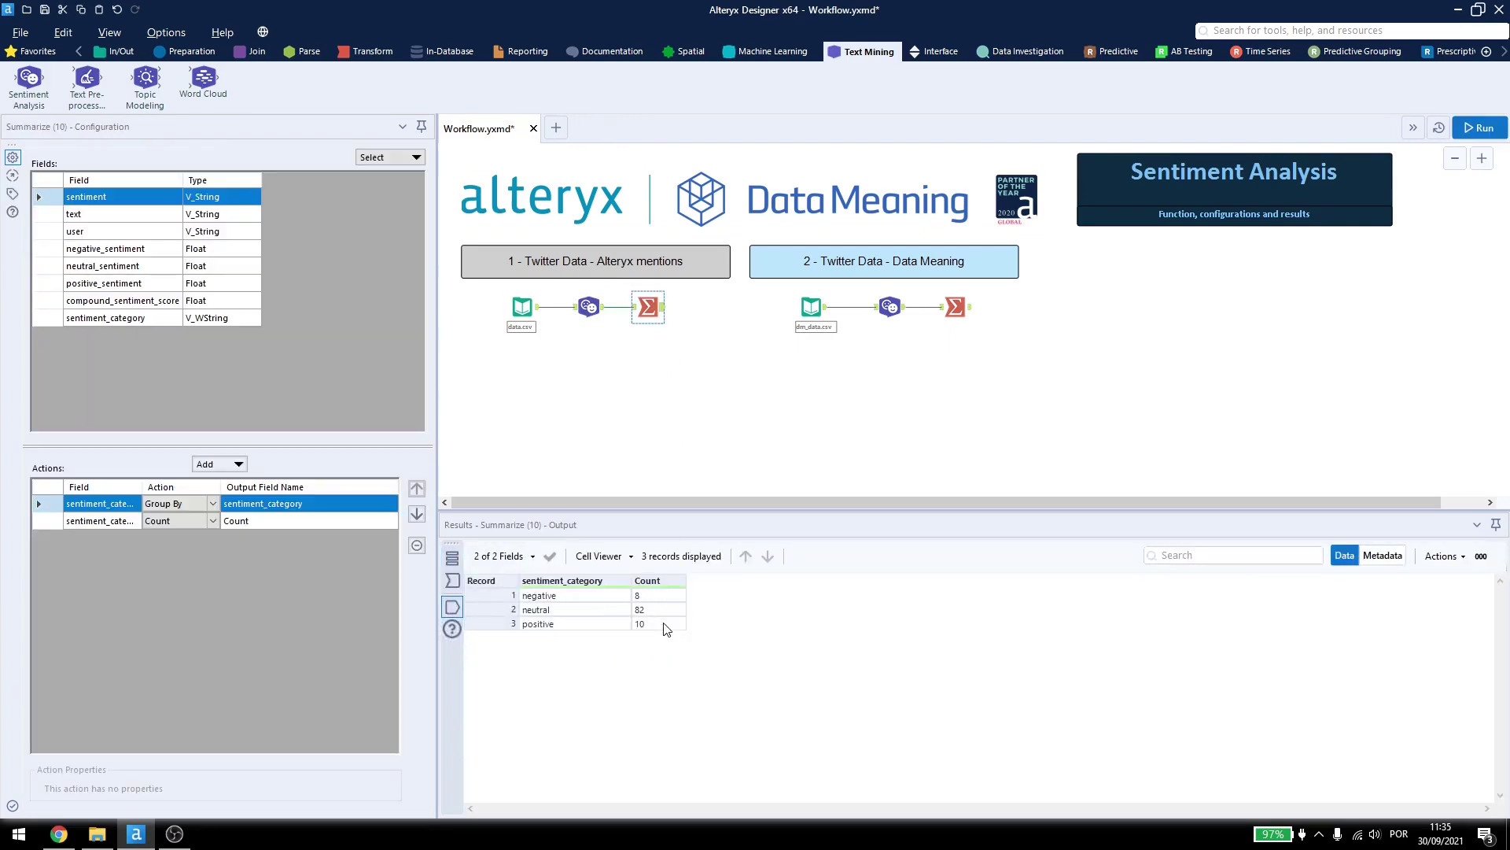
Step: Widen and narrow the text column to read full tweets in both sentiment outputs
click(589, 307)
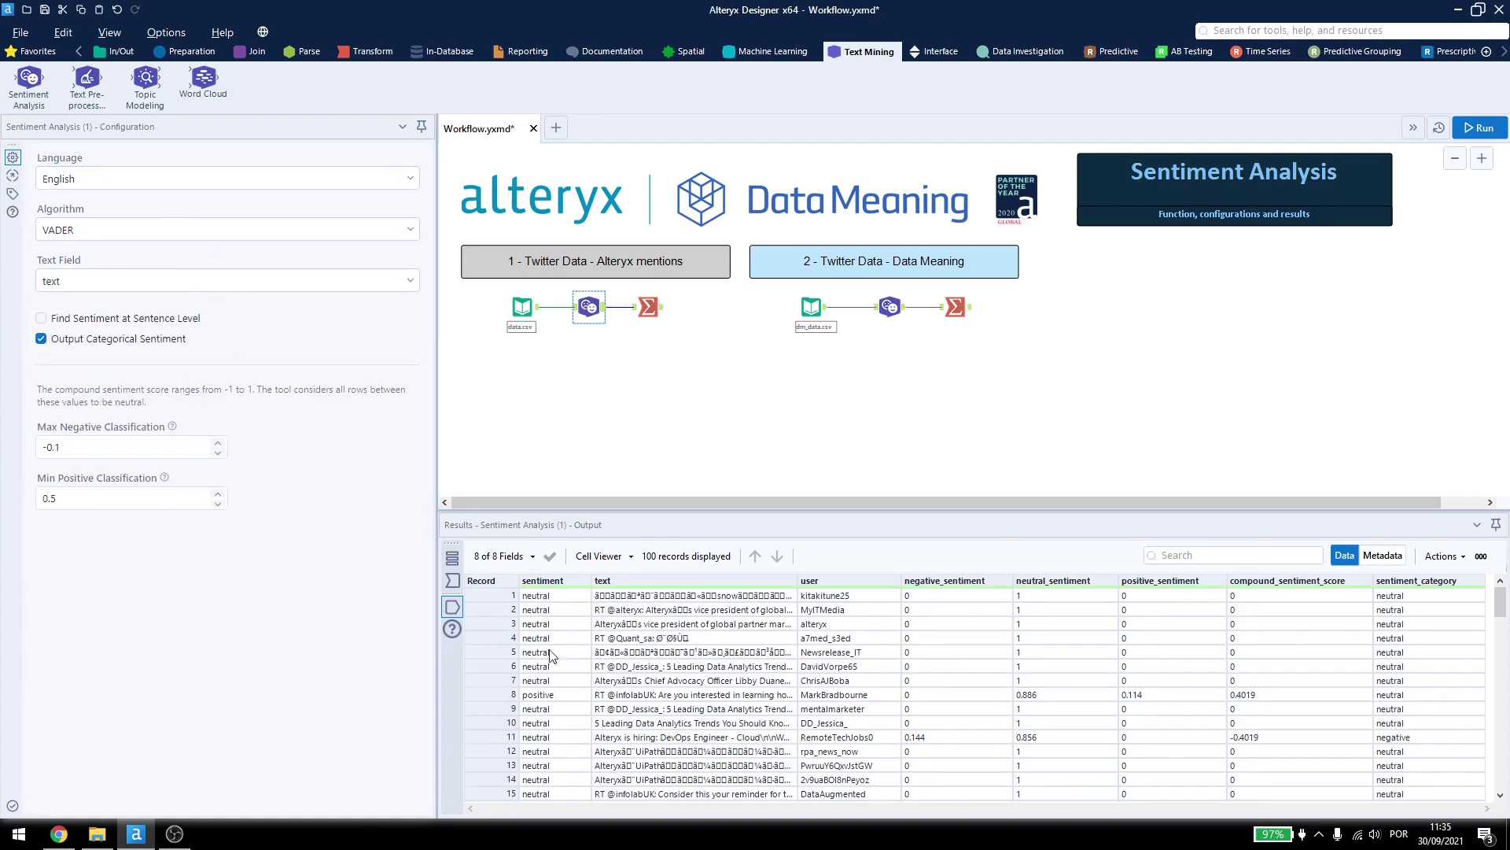
double_click(797, 581)
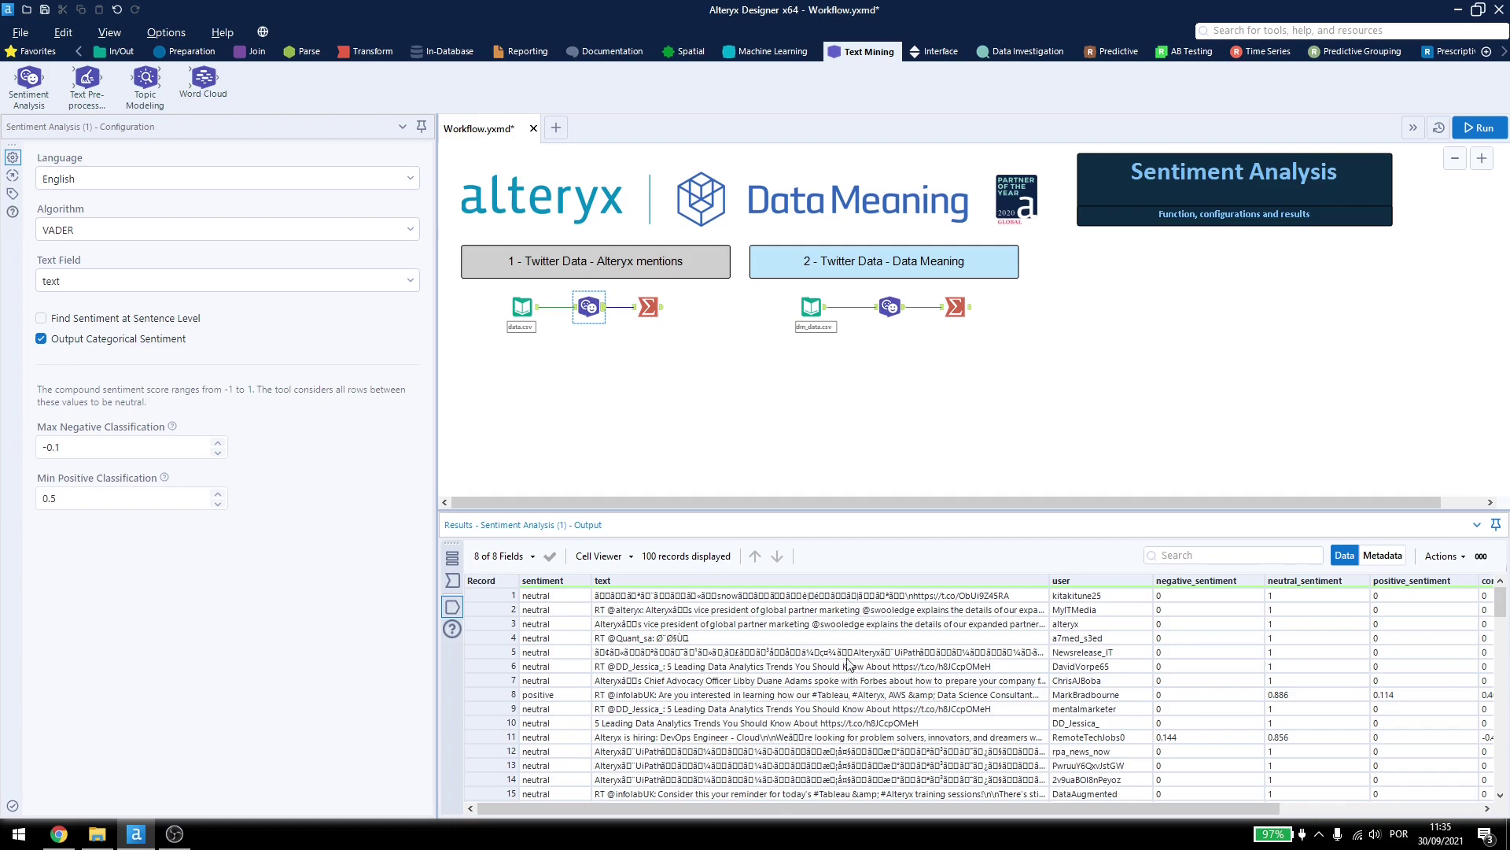
double_click(1051, 580)
click(903, 301)
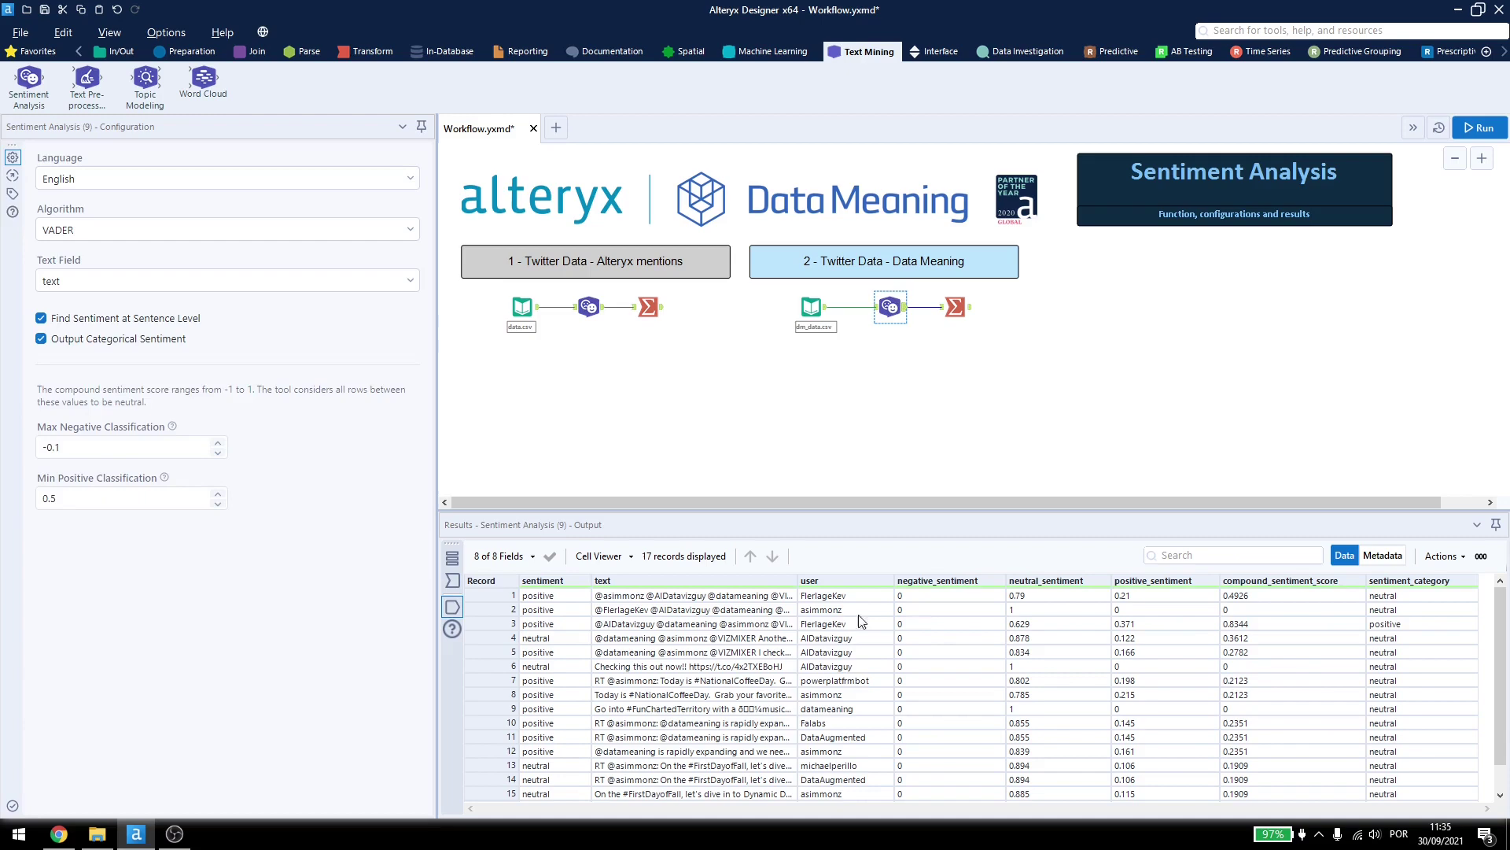
double_click(798, 580)
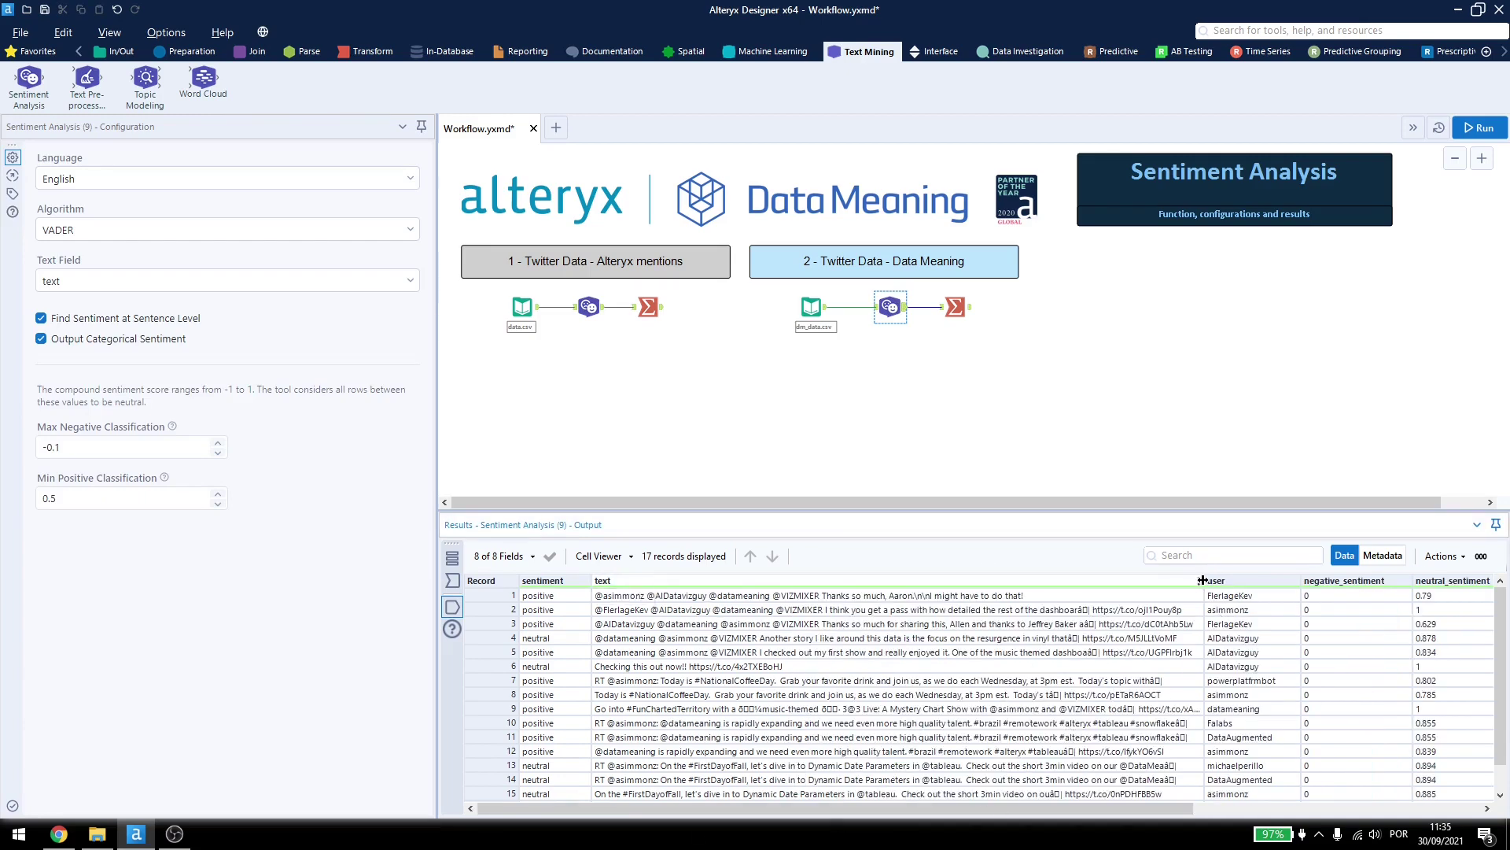
drag(1204, 582, 753, 582)
Step: Edit the Data Meaning tool's Max Negative Classification threshold and rerun the workflow
click(1168, 381)
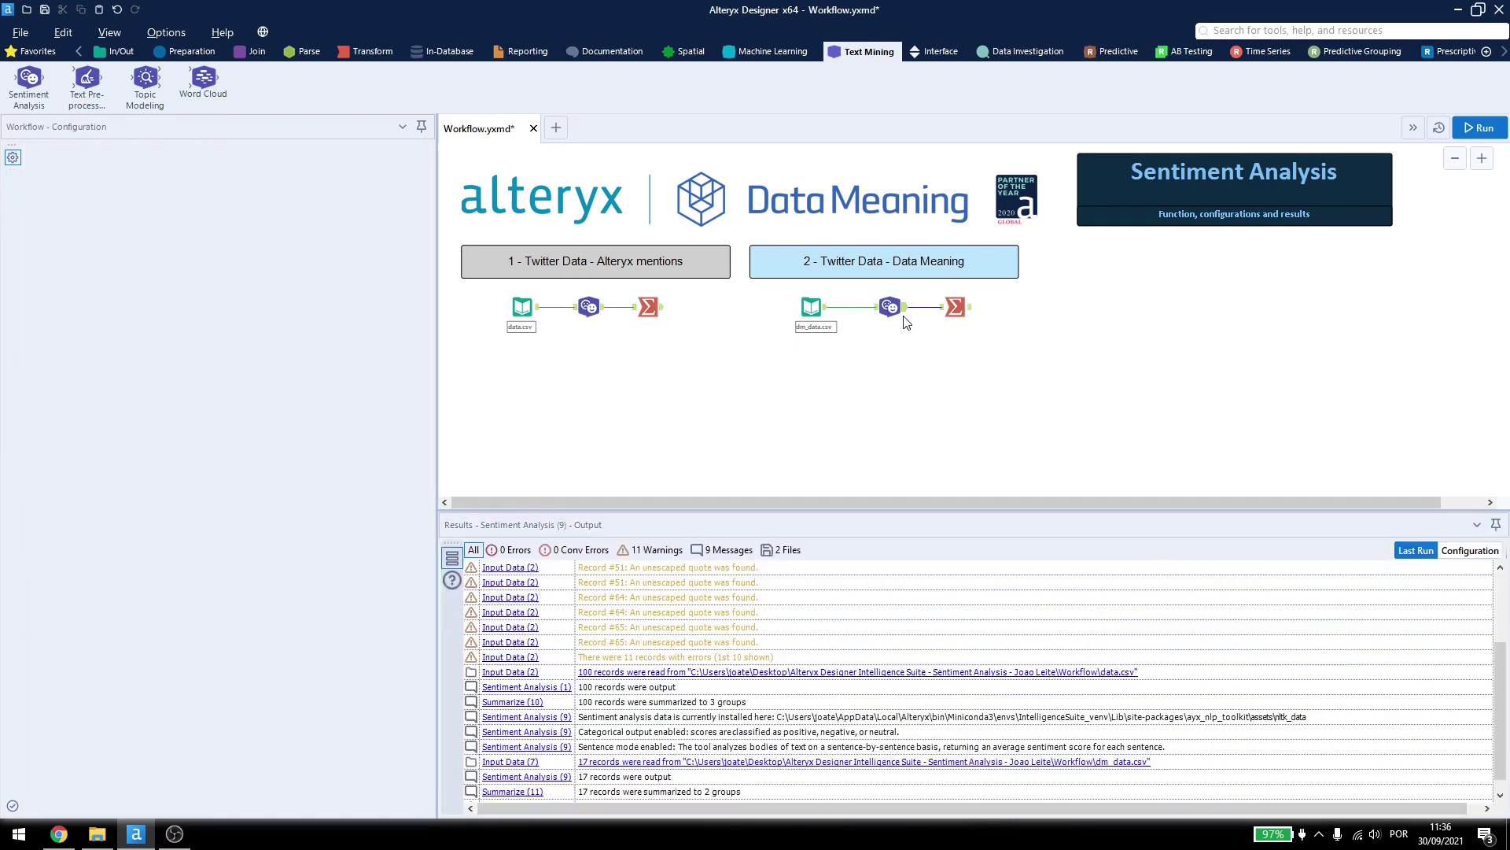
click(890, 306)
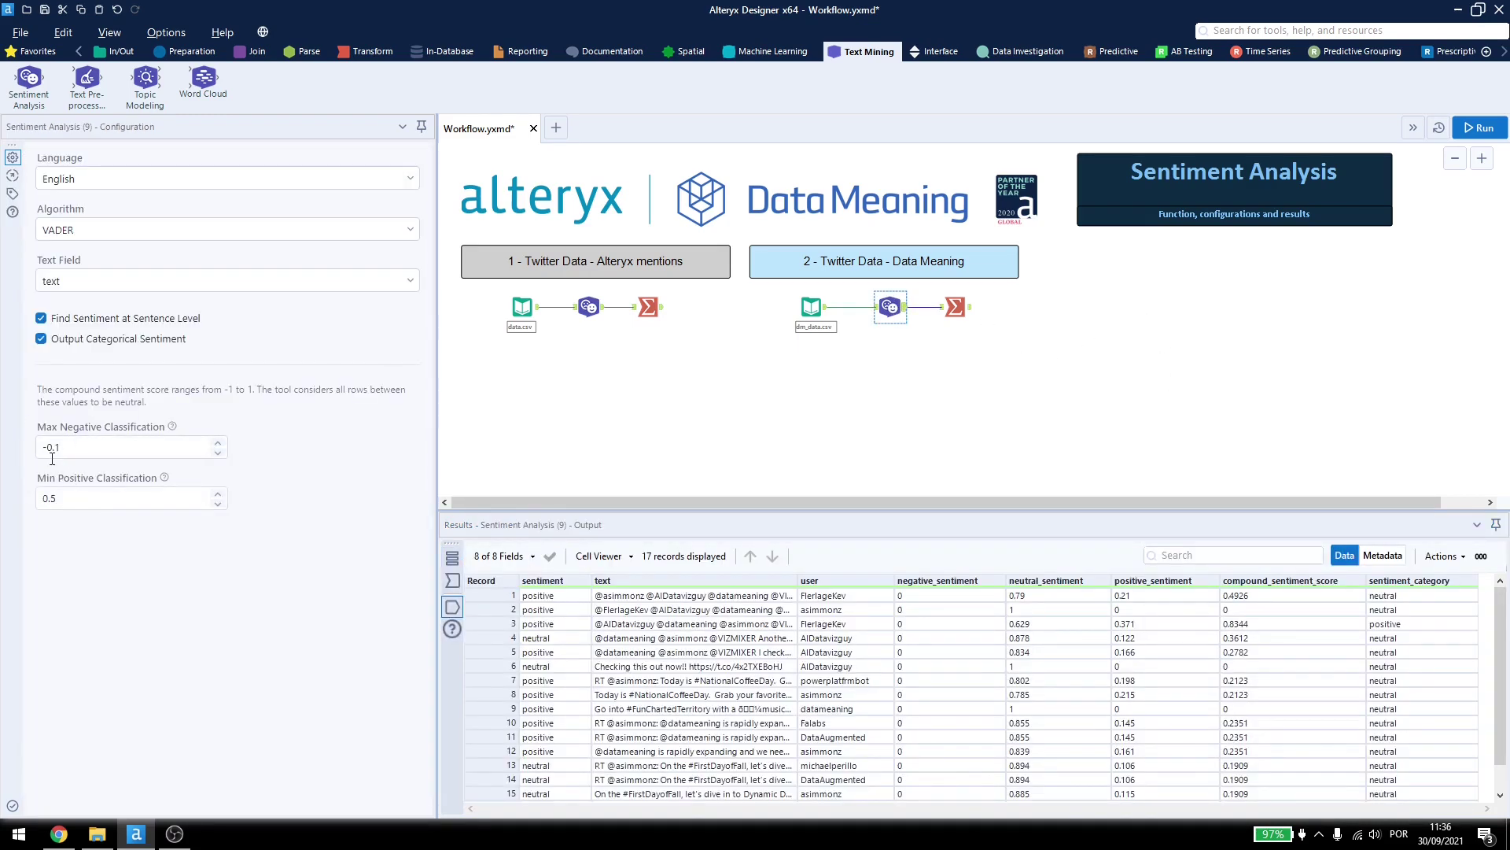
click(80, 445)
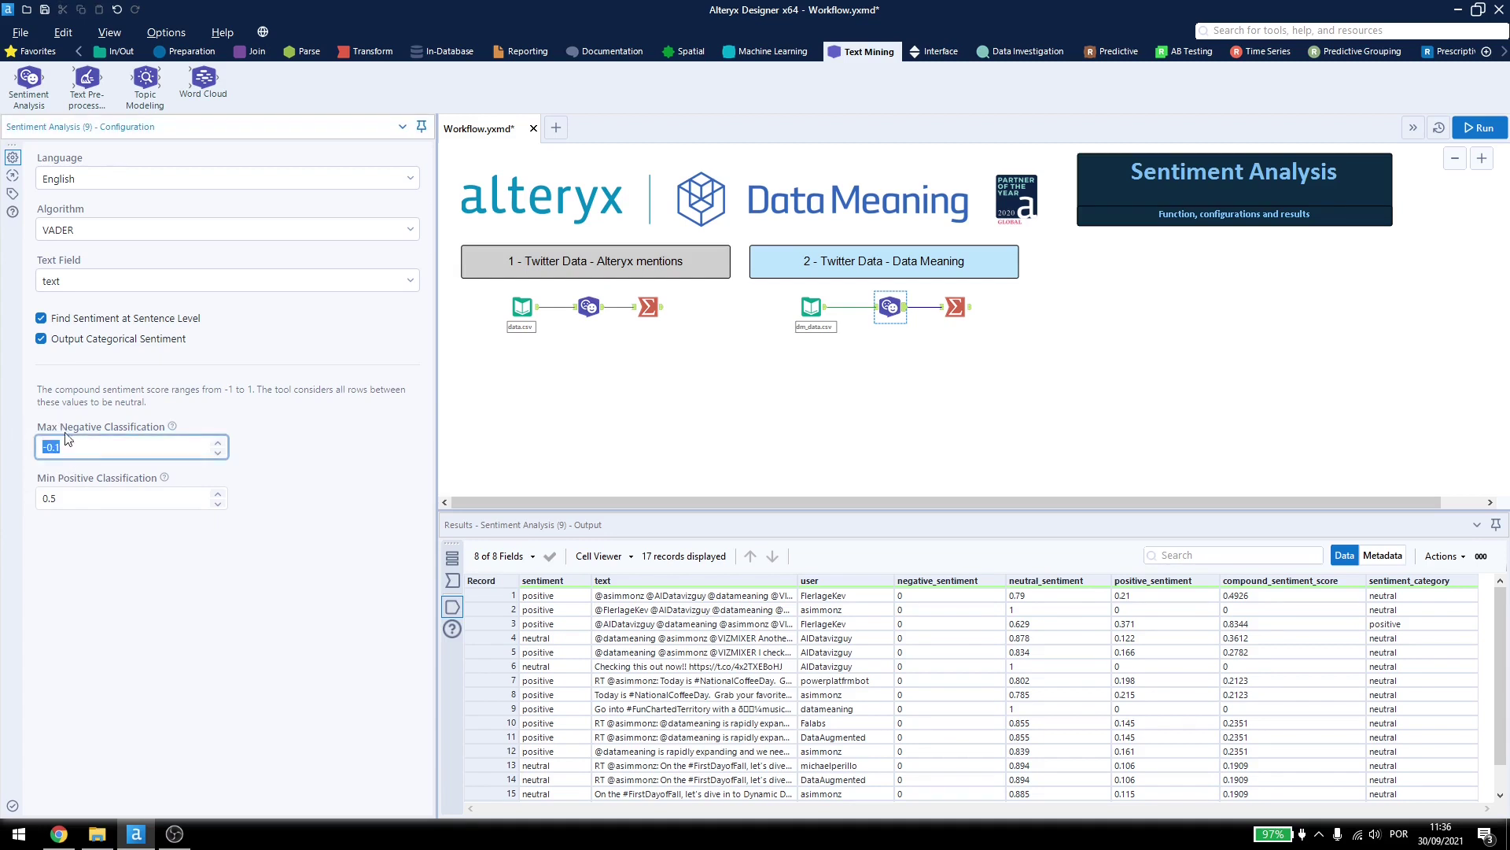
click(76, 455)
click(1479, 128)
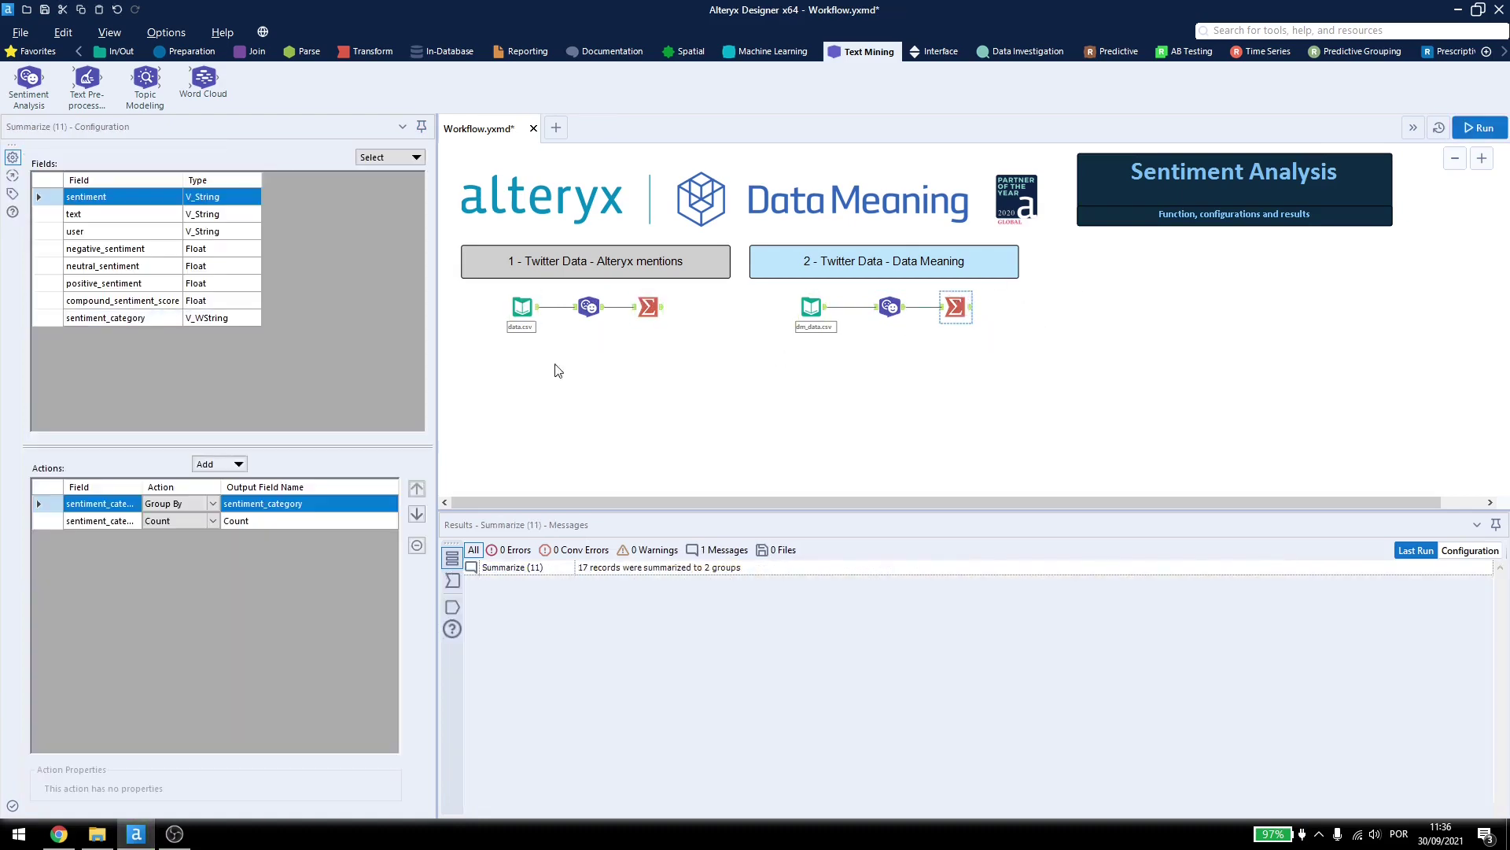
Step: Set Sentiment Analysis (1) Max Negative Classification to -0.5, rerun, and view the 90/10 summary
click(589, 306)
click(90, 446)
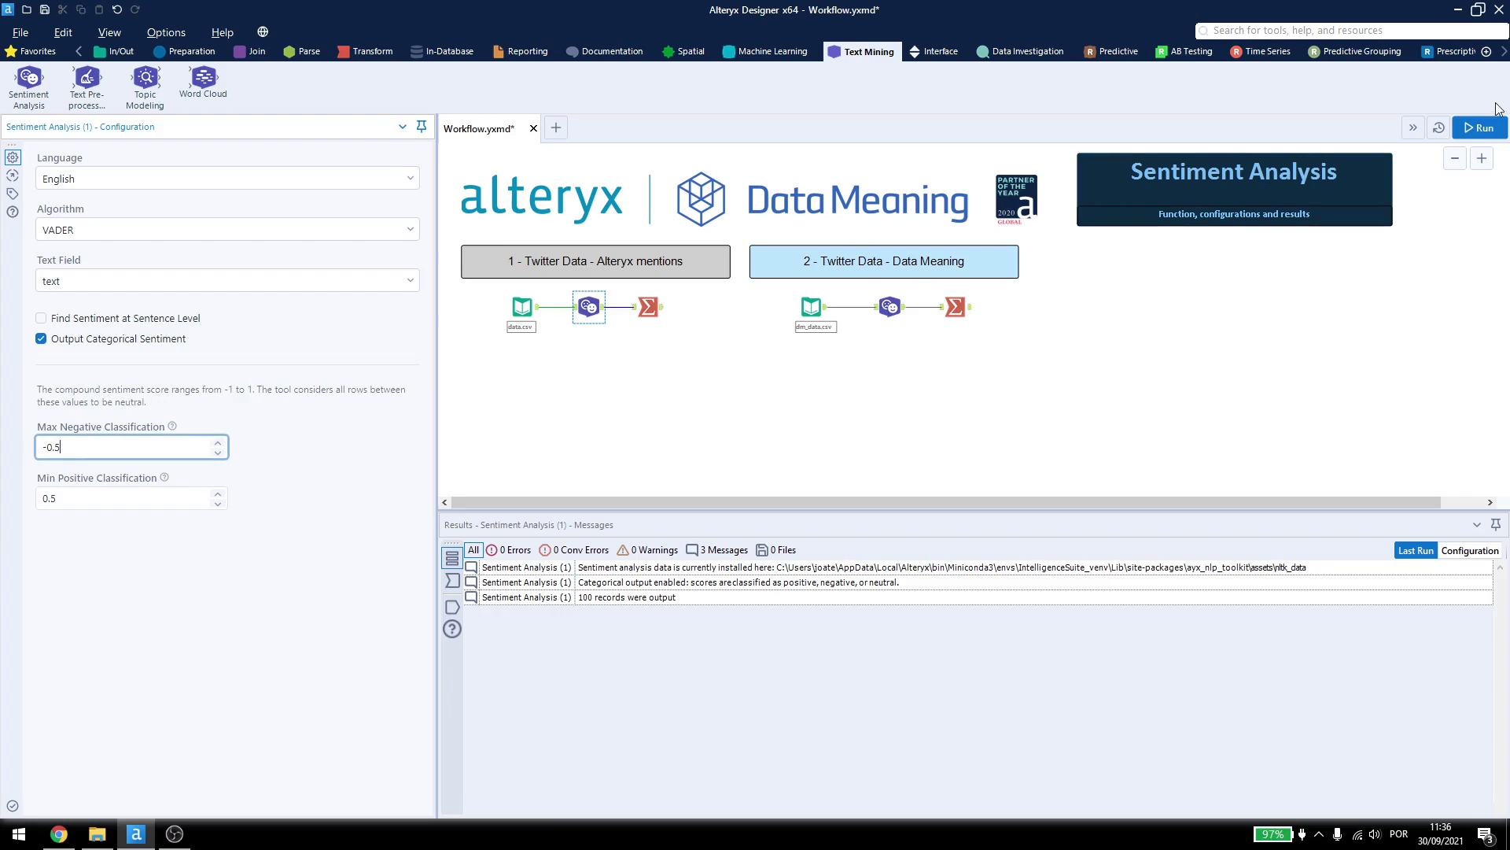
click(1479, 128)
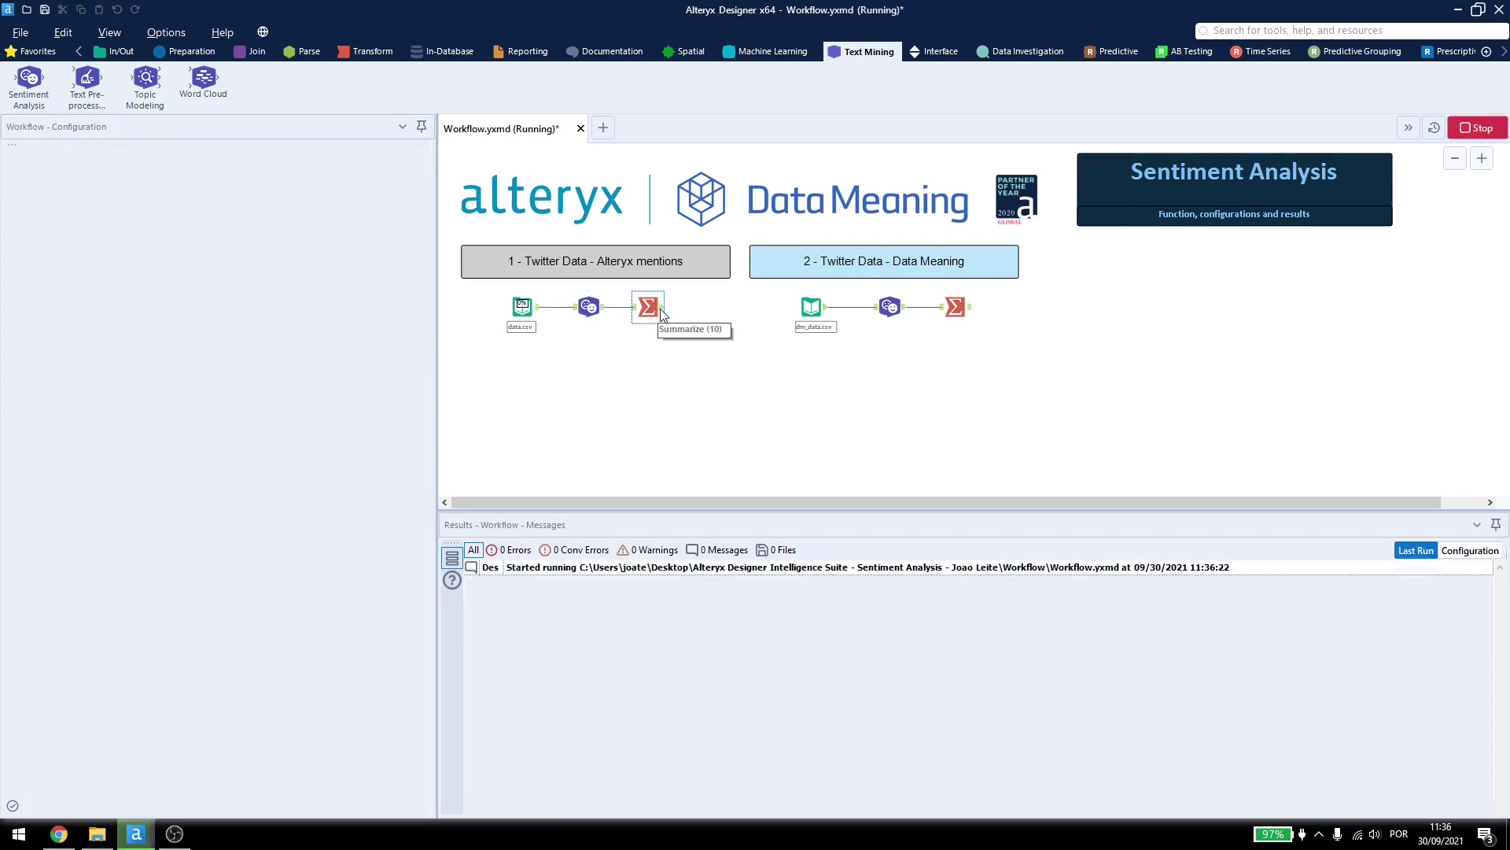
click(659, 313)
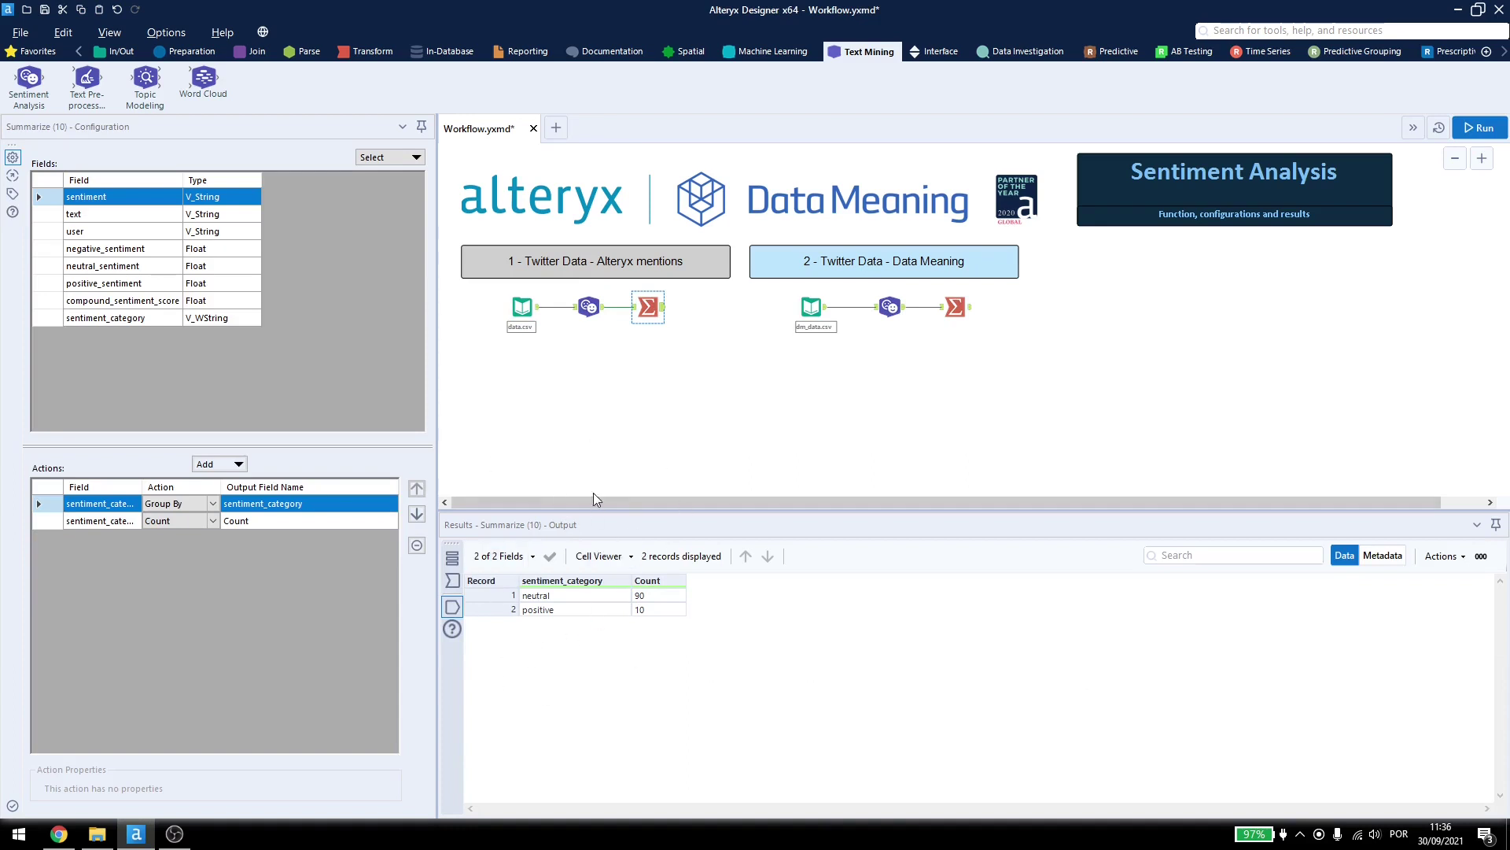
Step: Compare rows 25–26 in the mentions output: negative label, -0.1007 compound score, neutral category
click(589, 307)
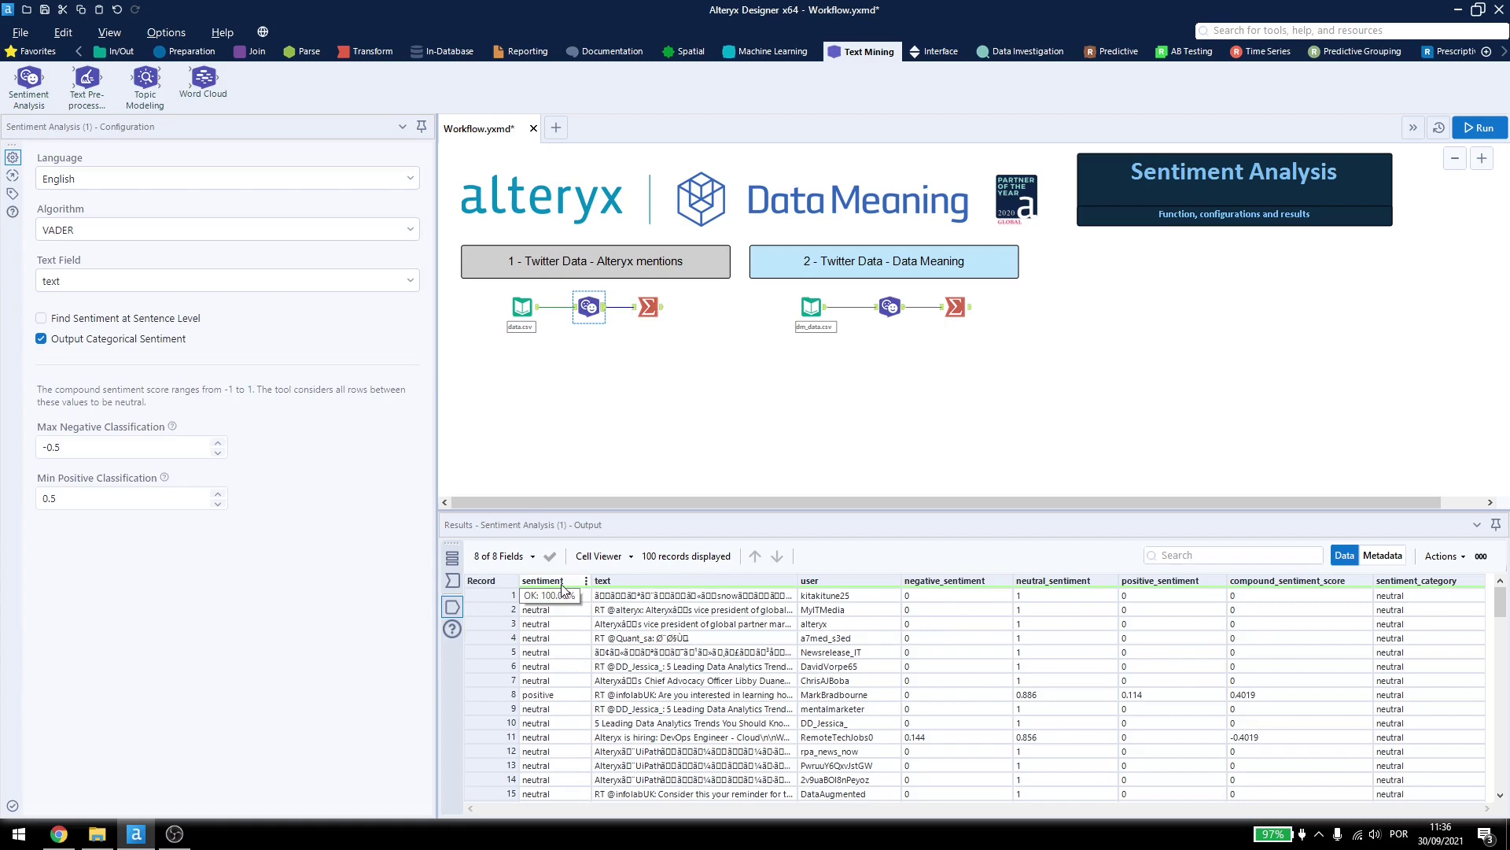
scroll(556, 662, down, 2)
scroll(556, 665, down, 3)
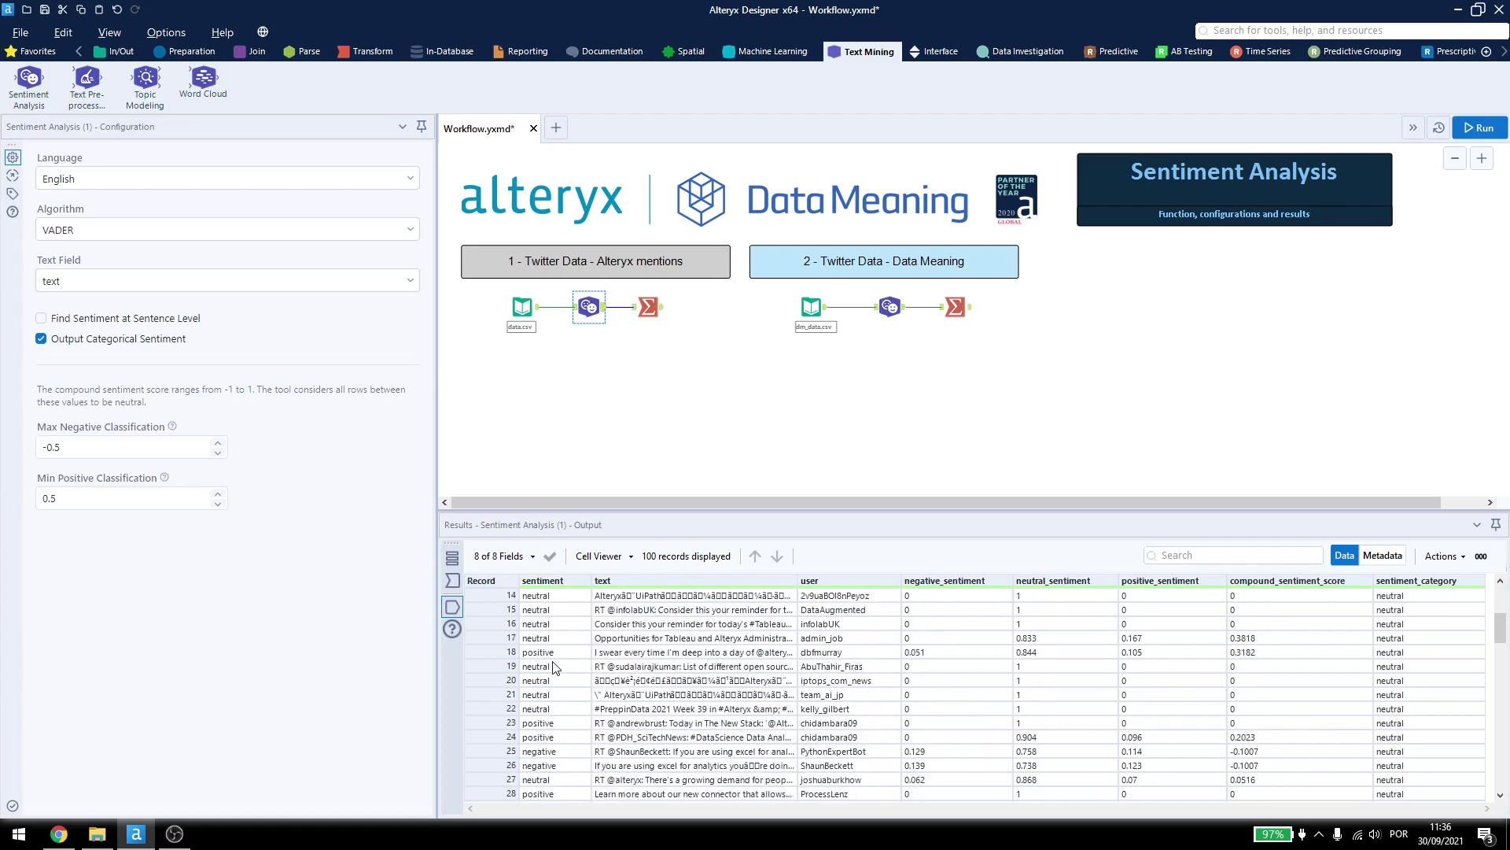
scroll(555, 667, down, 2)
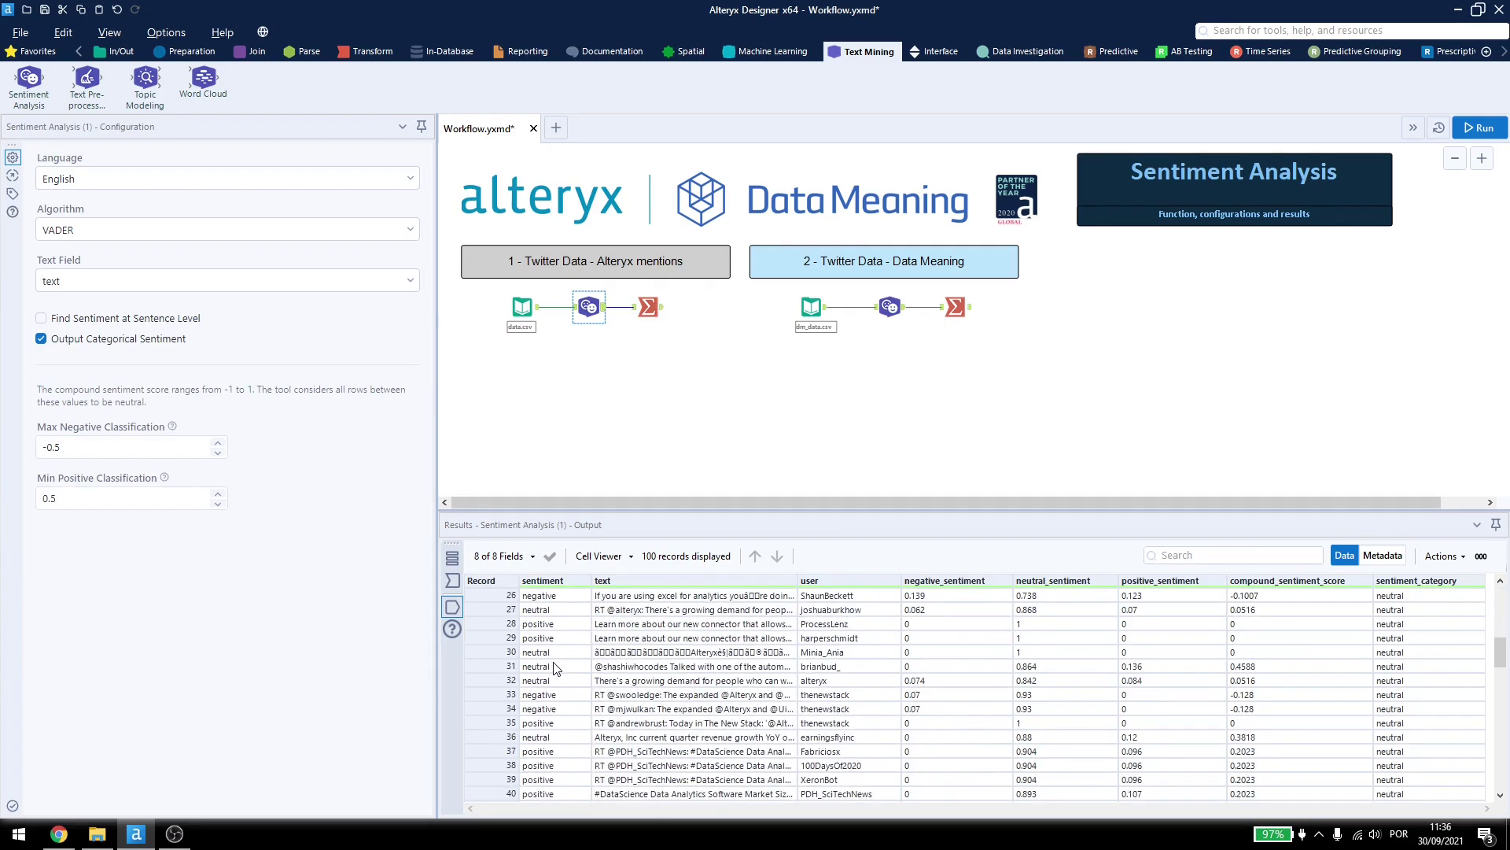
click(558, 624)
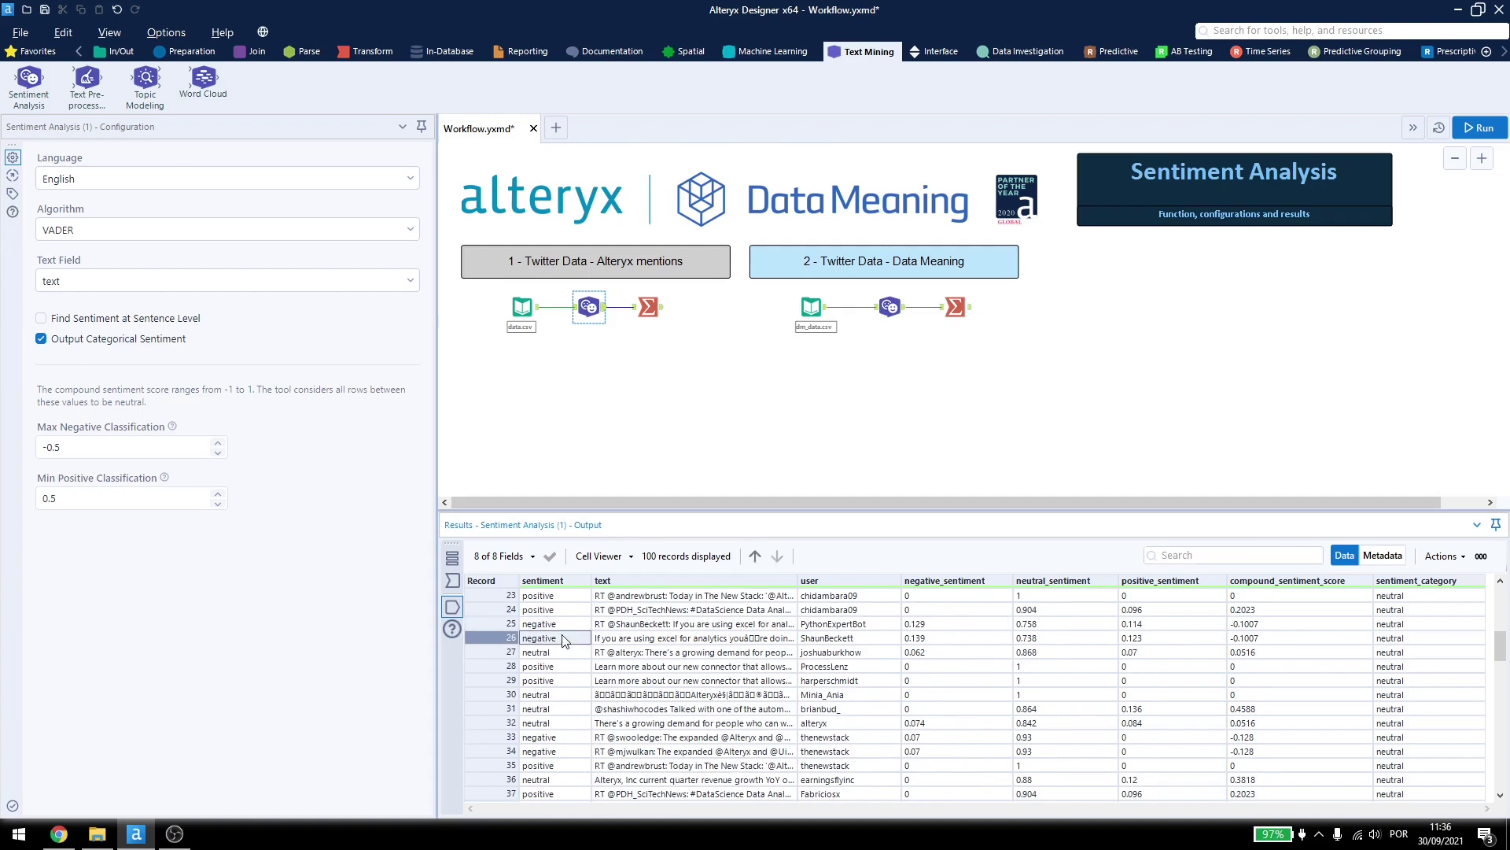
click(563, 638)
drag(1388, 625, 1394, 641)
drag(1250, 626, 1253, 644)
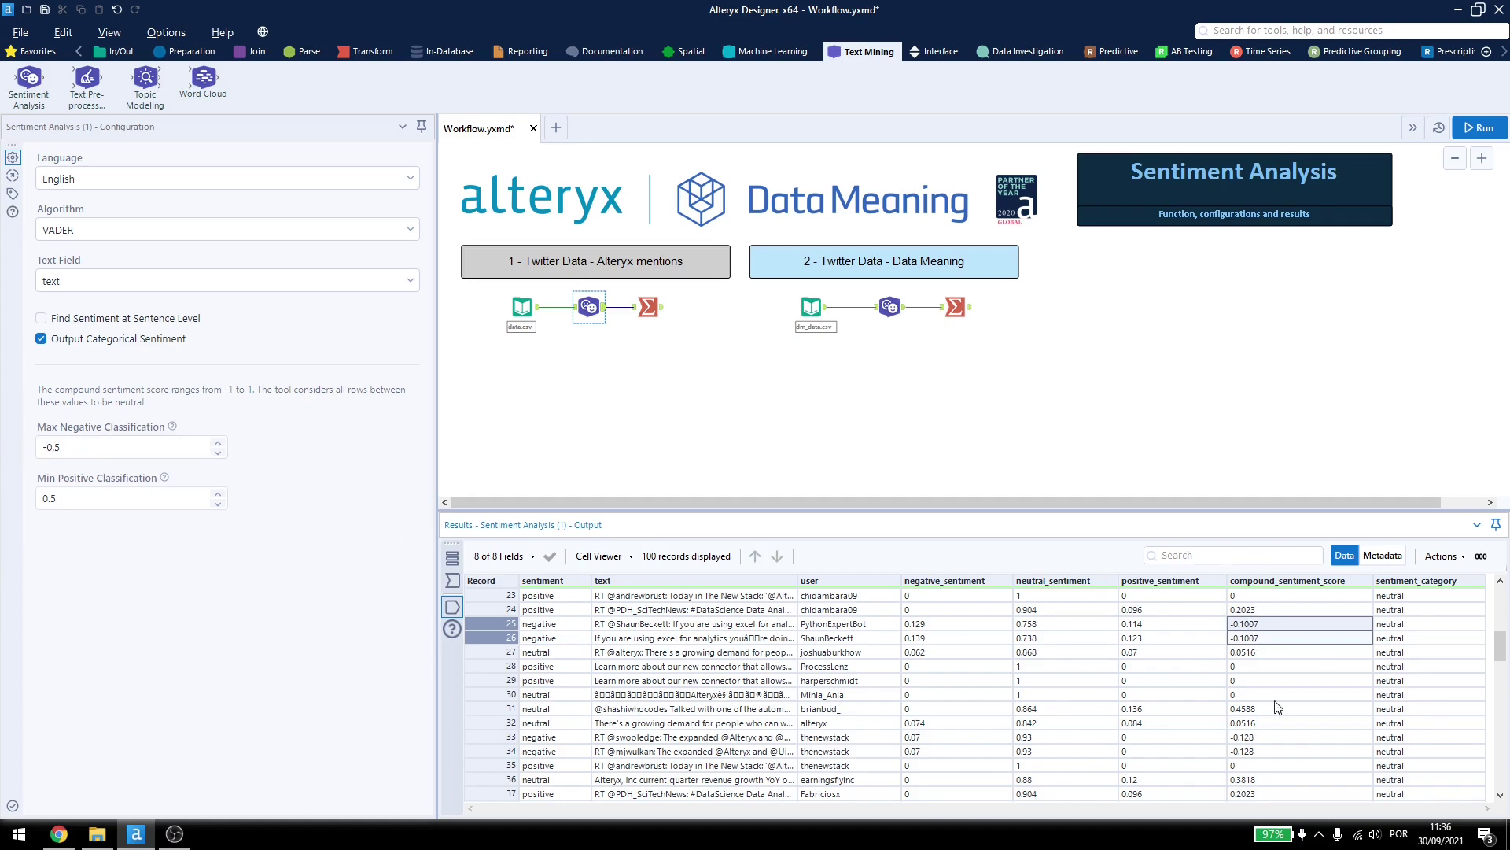
drag(1424, 624, 1422, 639)
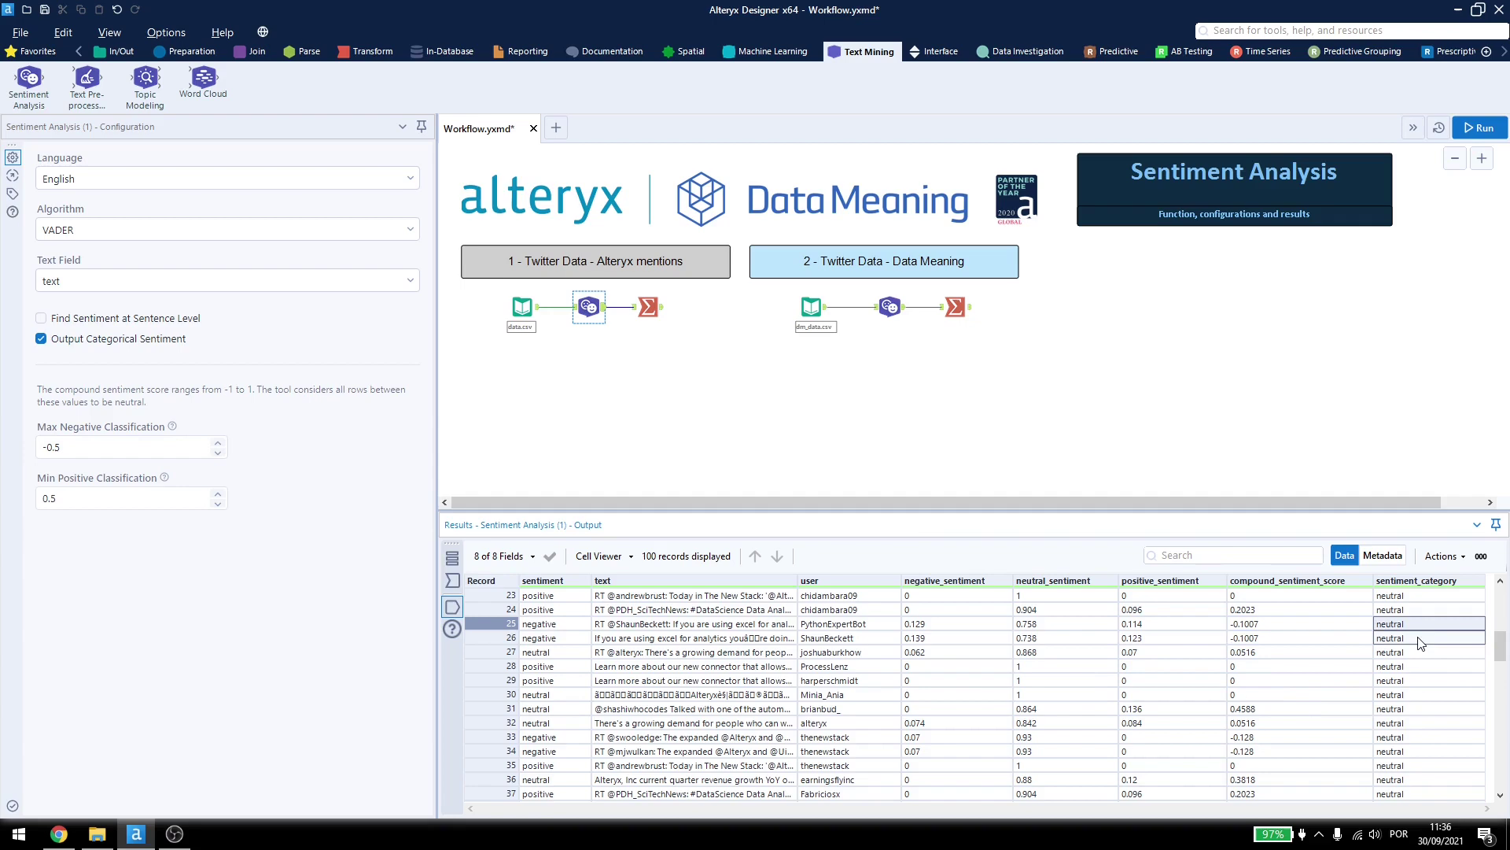
Step: Deselect tools to show the full run messages: 0 errors, 11 warnings, 100 and 17 records summarized into 2 groups each
click(636, 343)
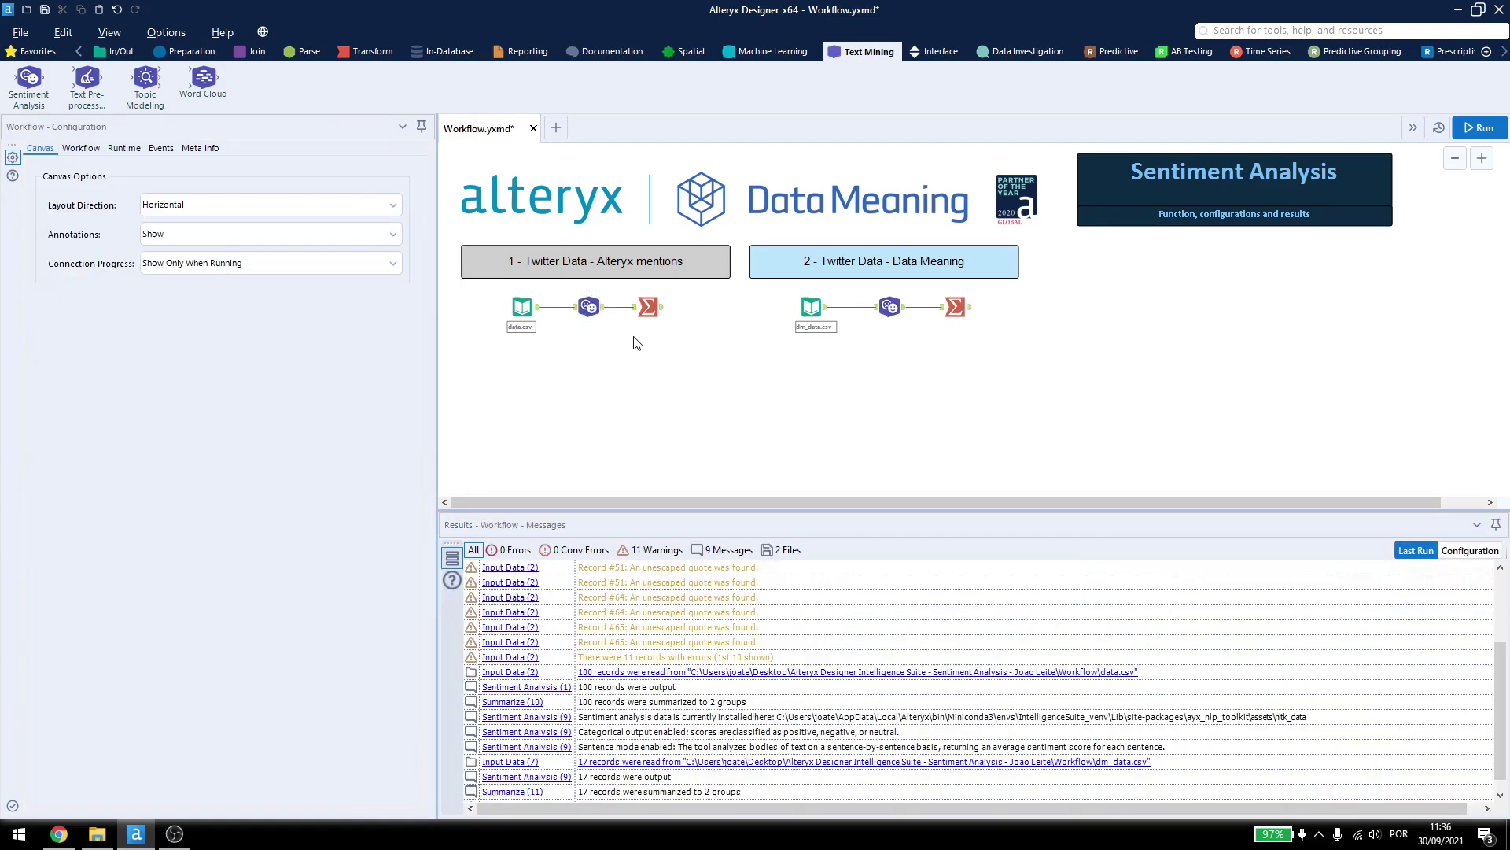